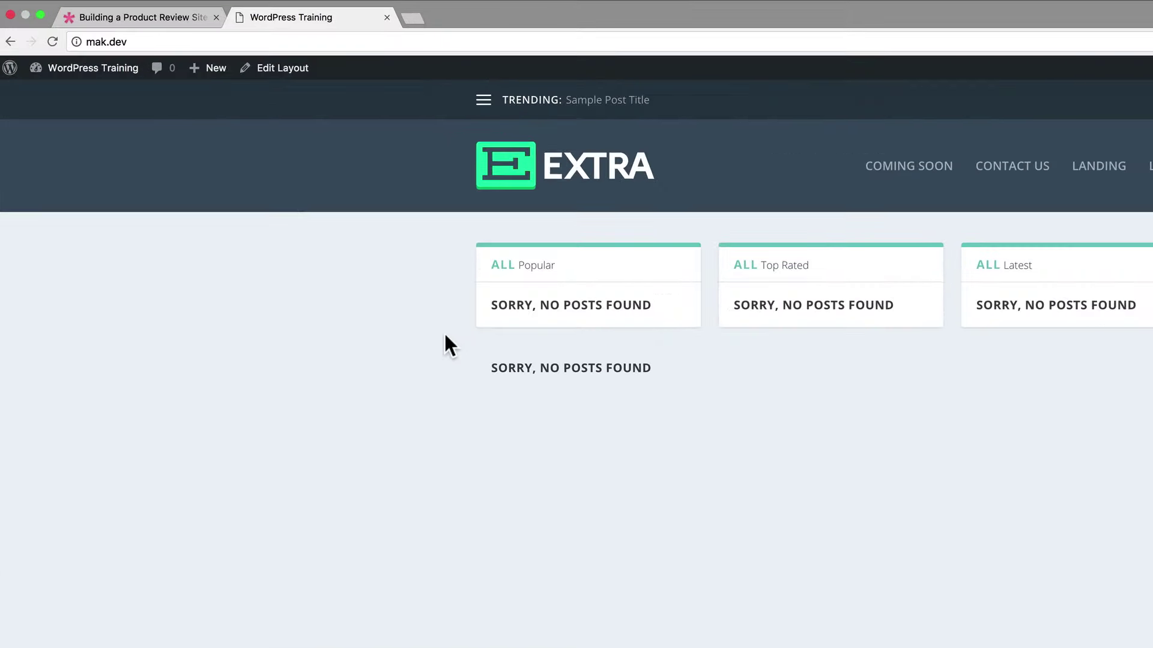
# Go to the site's admin dashboard and open the Extra theme options.
pyautogui.moveTo(115, 78)
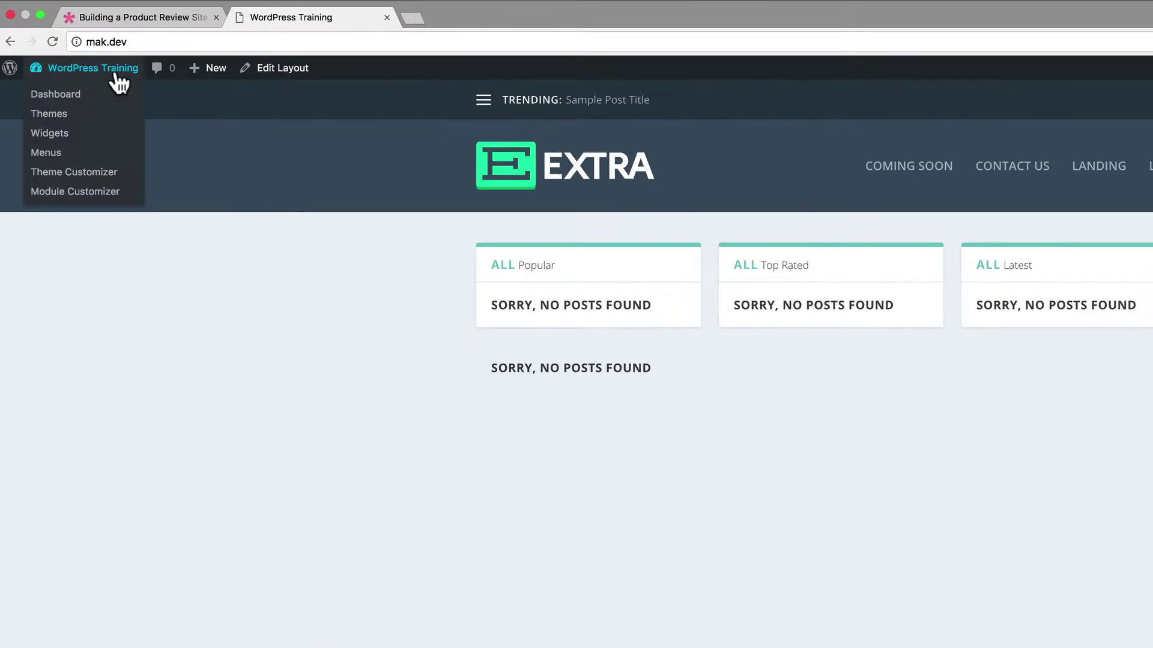
pyautogui.click(74, 96)
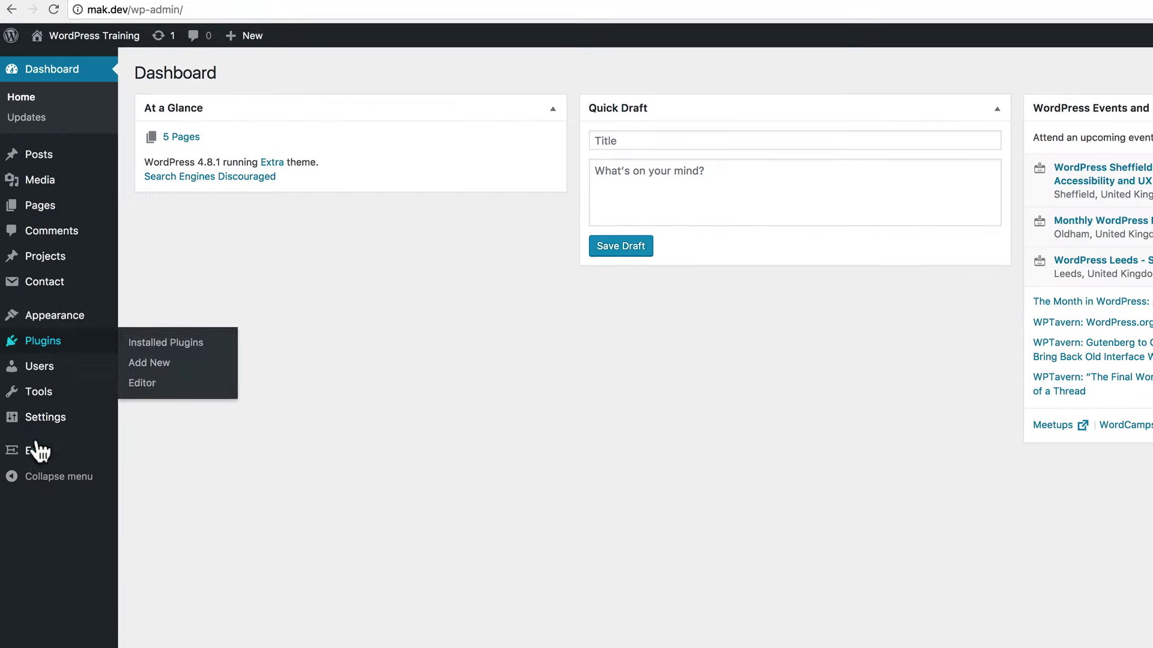
pyautogui.moveTo(37, 488)
pyautogui.click(189, 406)
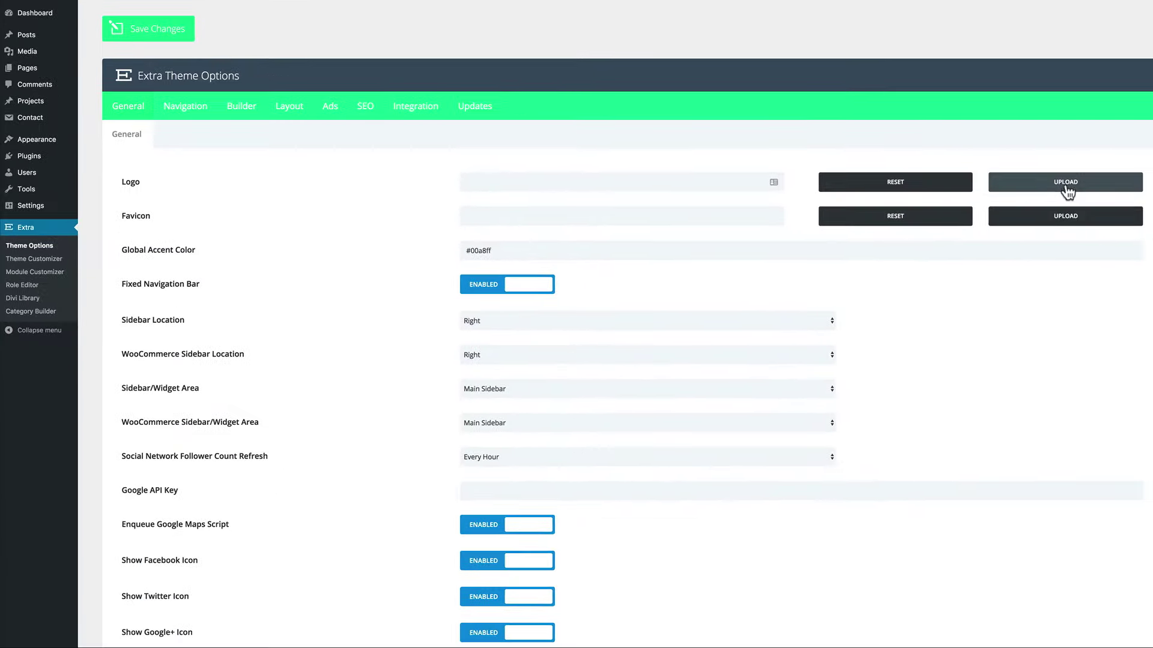
# Upload logo.png from the Downloads folder and set it as the site logo.
pyautogui.click(1066, 183)
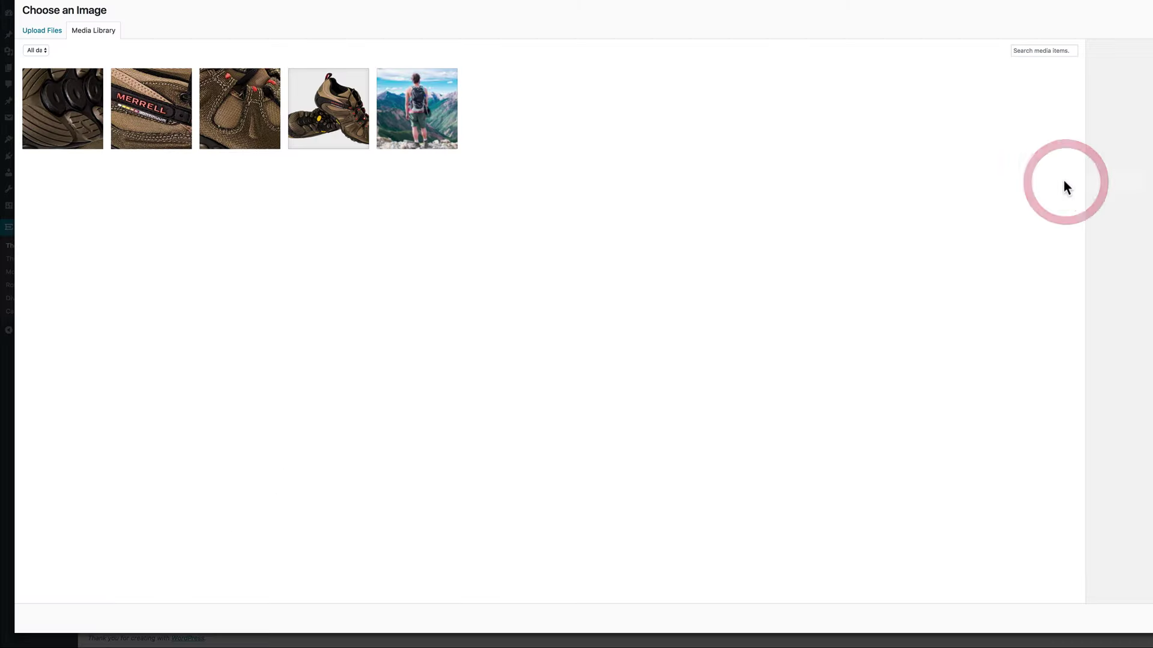
pyautogui.click(62, 30)
pyautogui.click(639, 265)
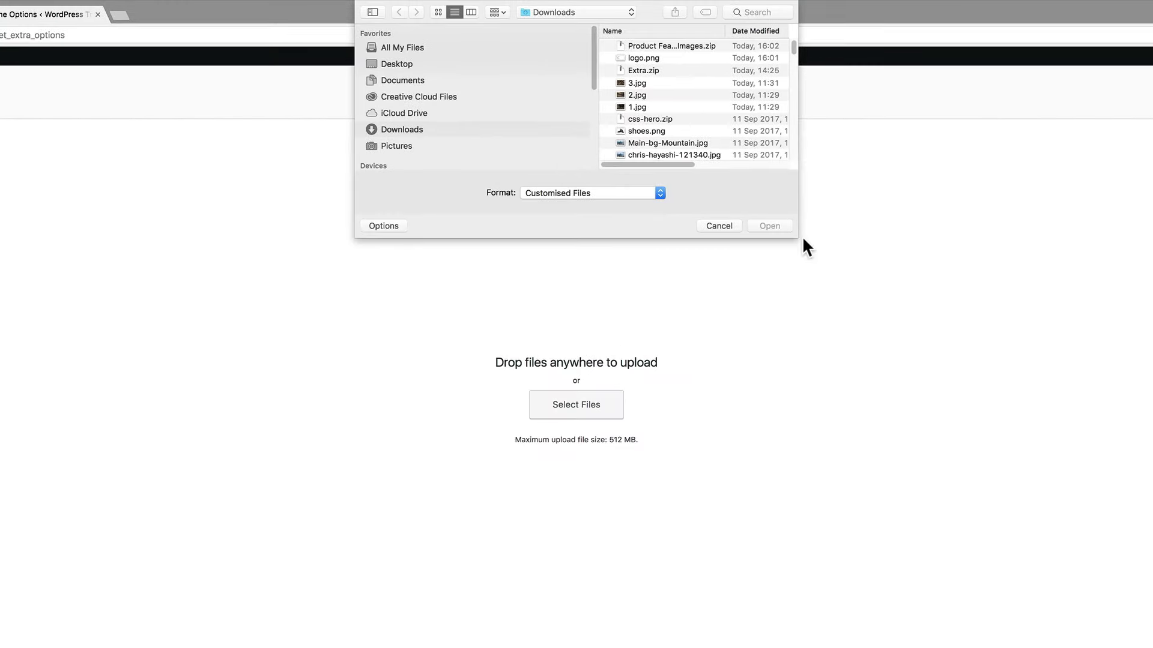
pyautogui.click(646, 58)
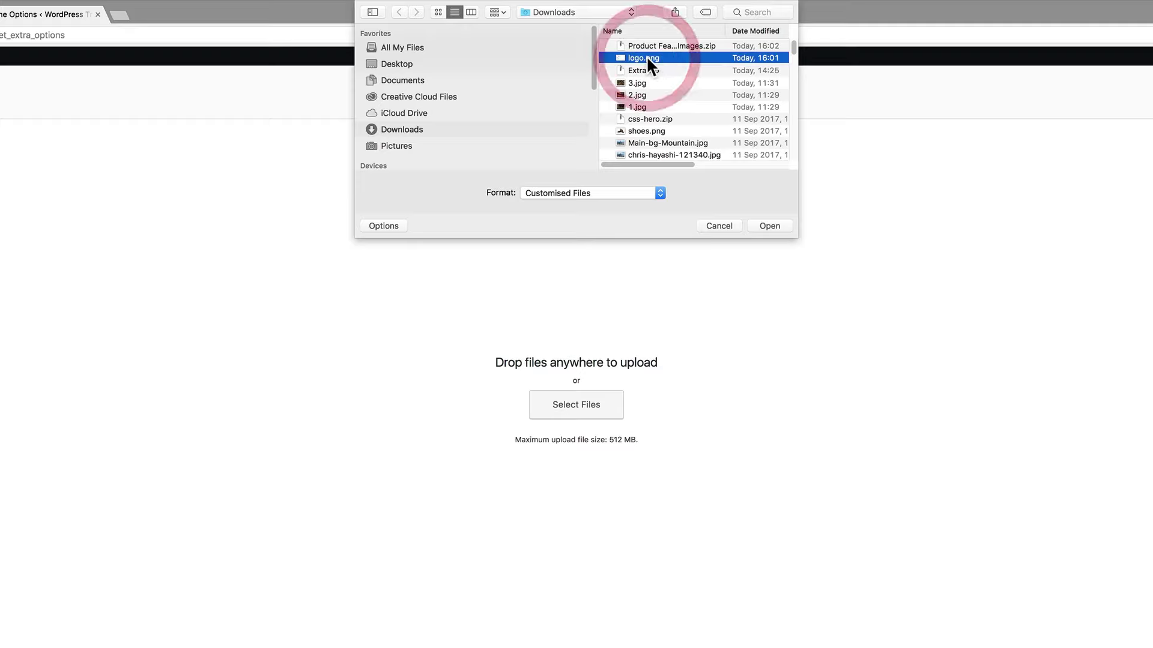
pyautogui.click(771, 223)
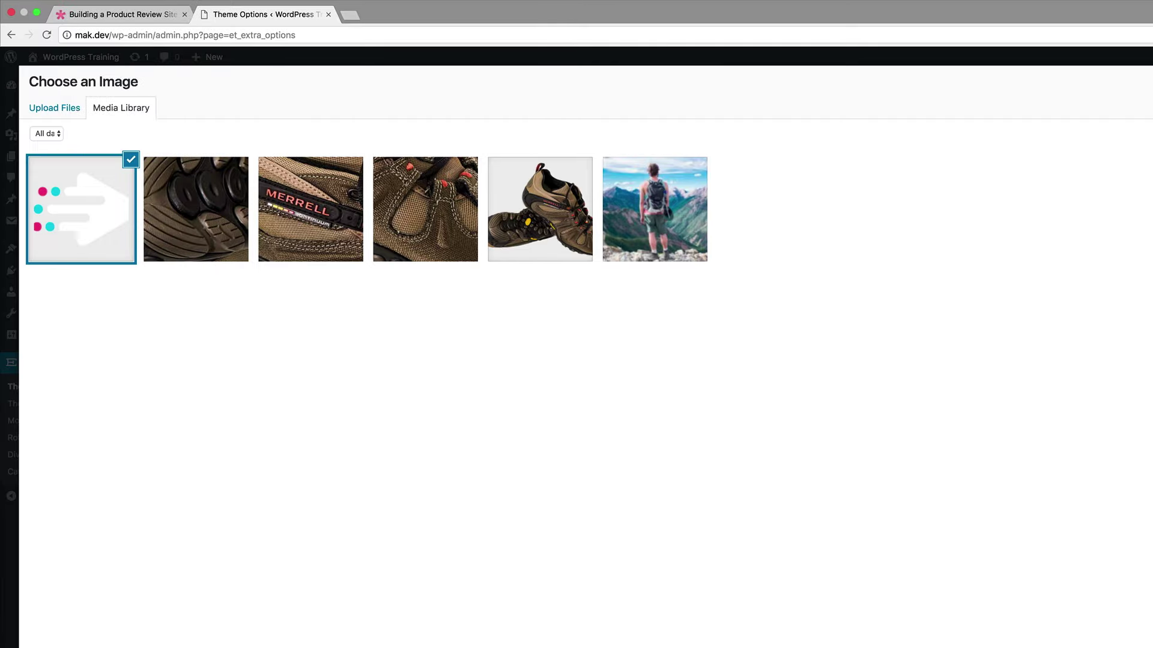
pyautogui.click(1103, 611)
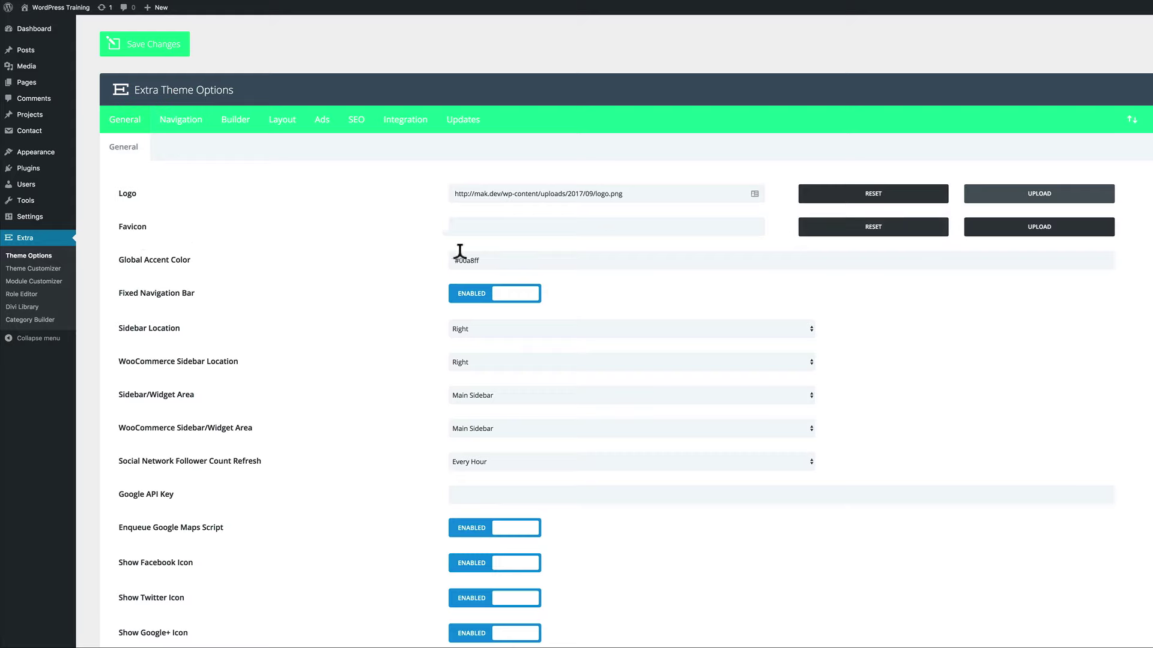
# Set the global accent color to #222222 and the sidebar location to No Sidebar.
pyautogui.moveTo(459, 255); pyautogui.dragTo(489, 254)
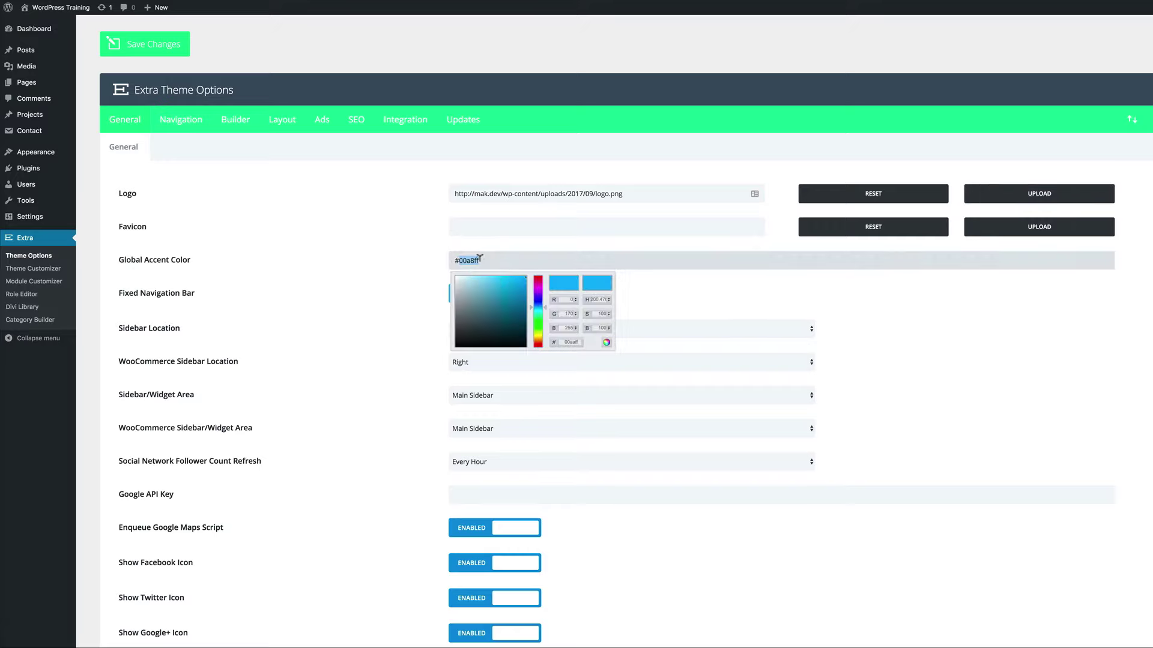
pyautogui.click(404, 275)
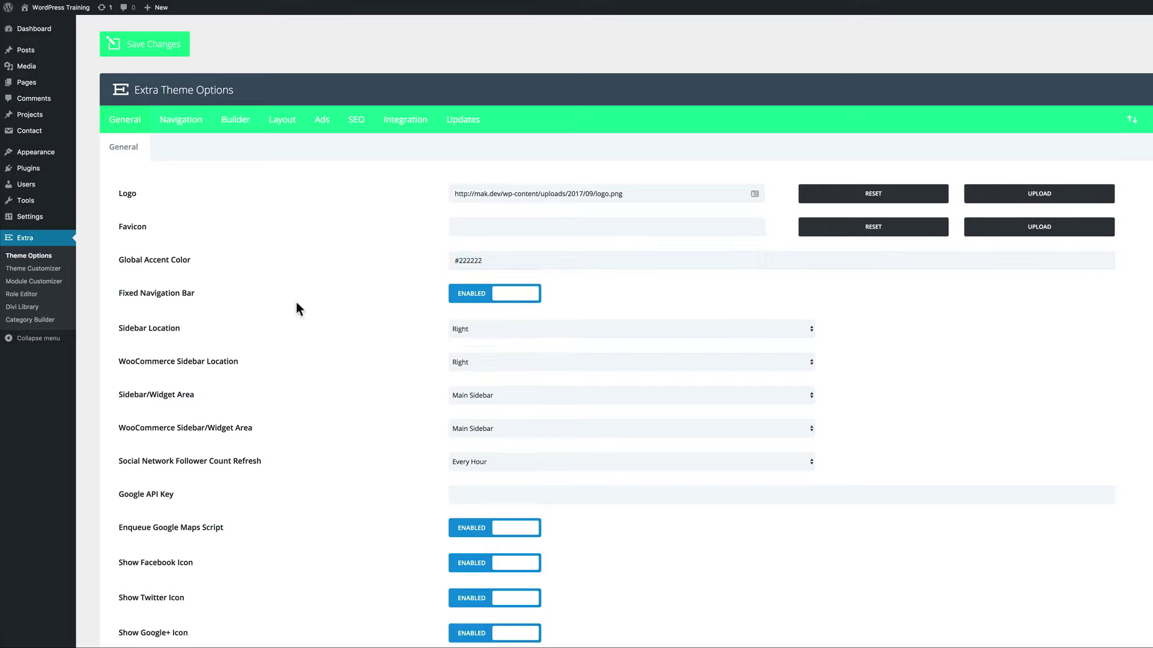
pyautogui.click(788, 329)
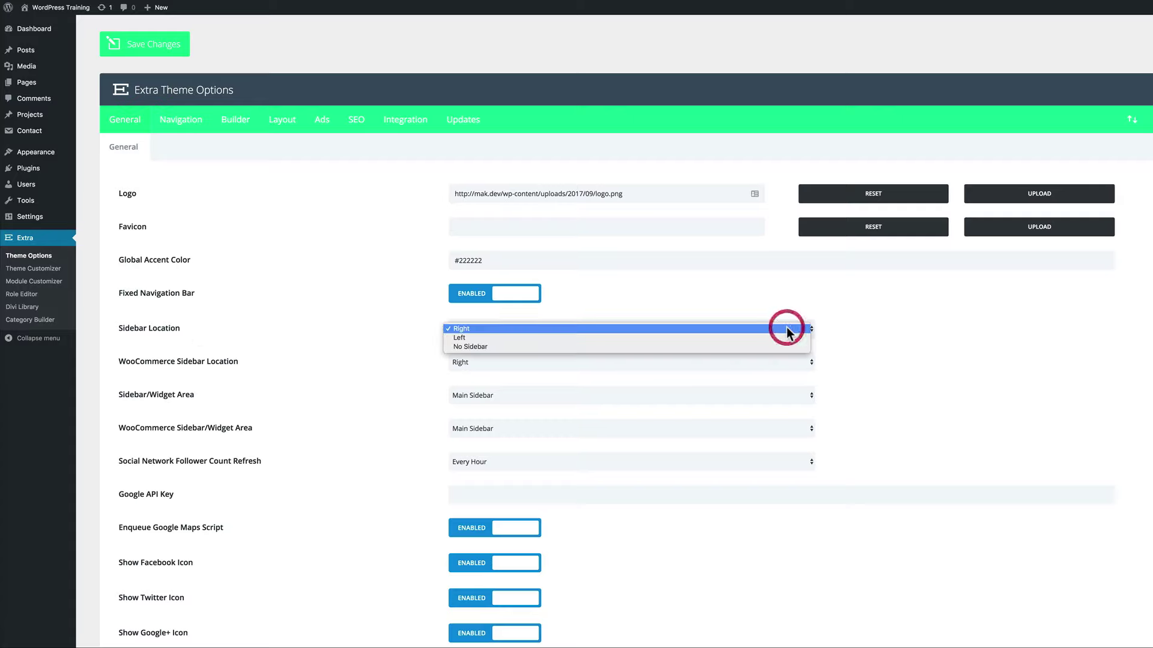
pyautogui.click(705, 348)
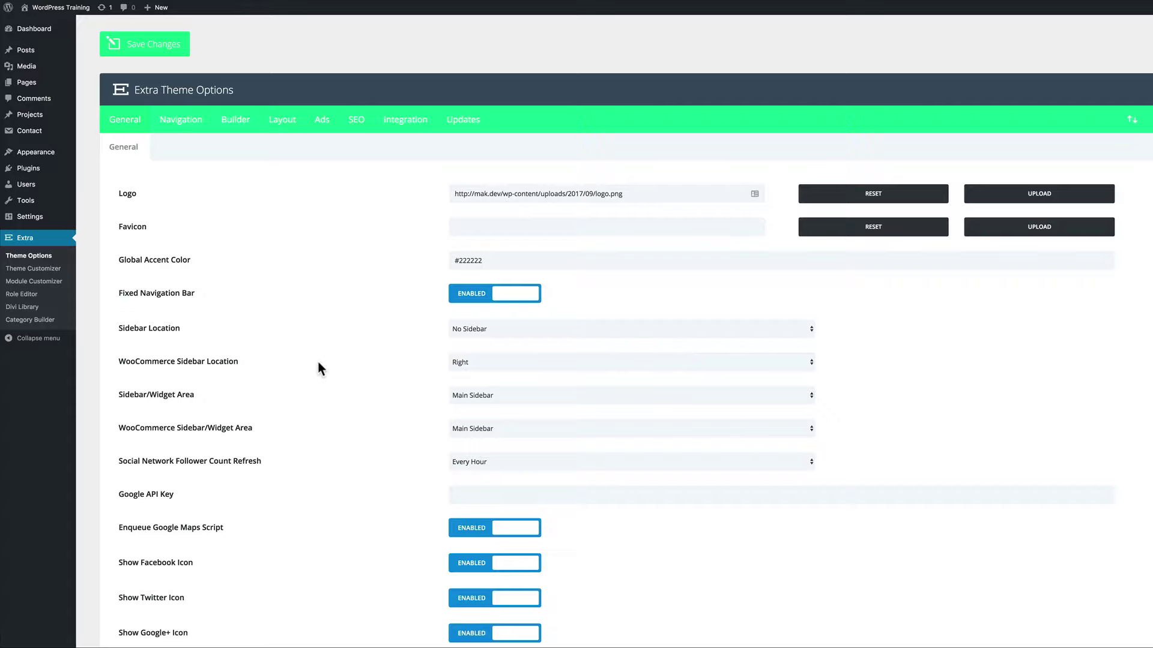
# Save the changes made to the Extra theme options.
pyautogui.scroll(-18, 318, 363)
pyautogui.scroll(-3, 318, 369)
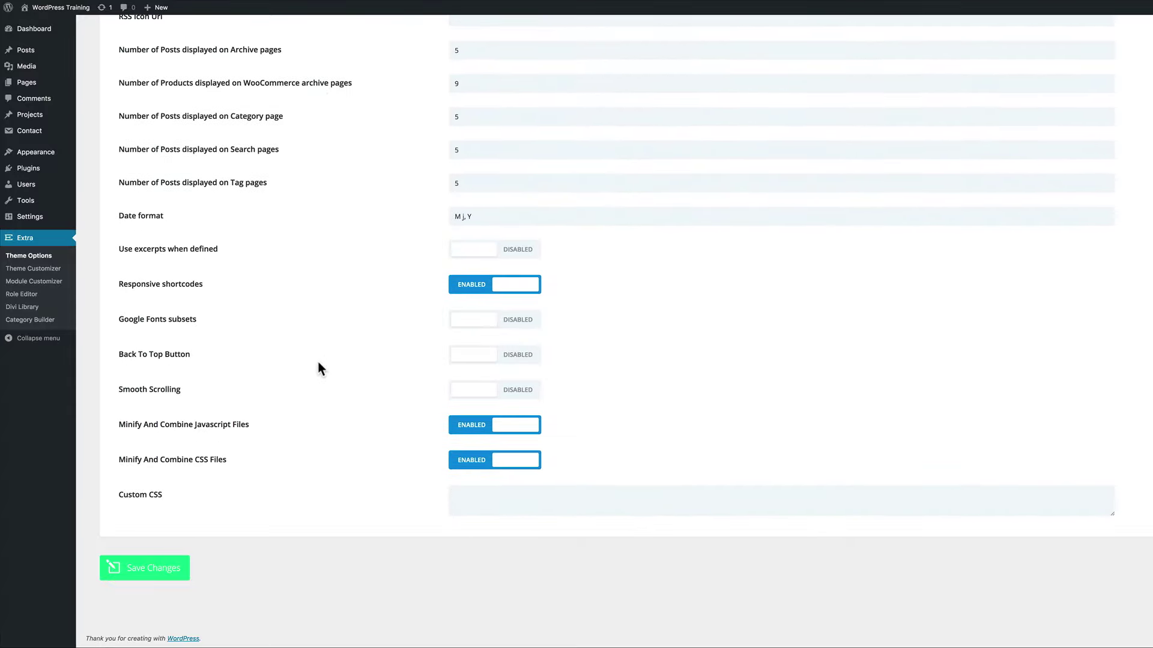
pyautogui.click(188, 562)
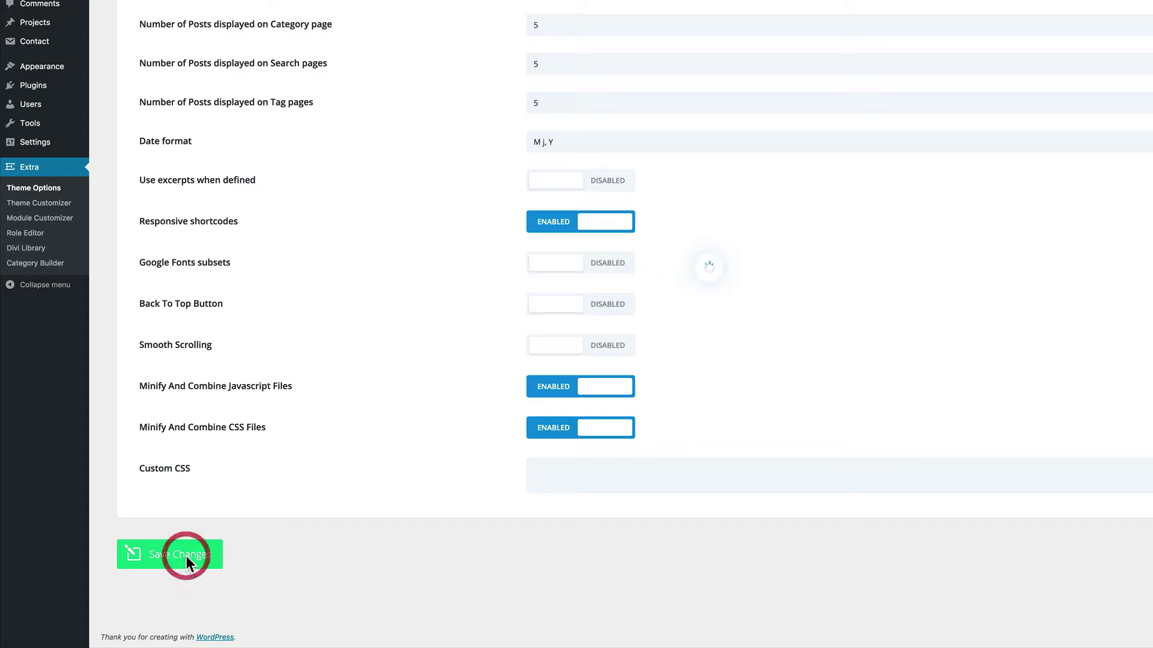
pyautogui.click(762, 107)
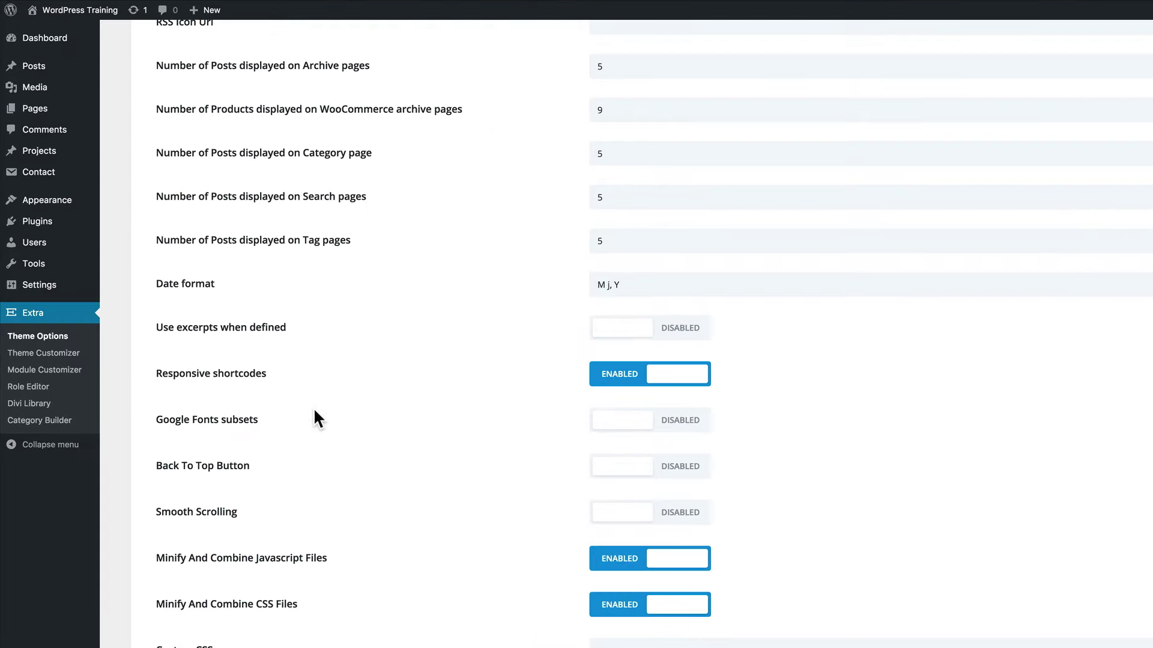
# Open the typography settings within the Theme Customizer's general settings.
pyautogui.click(60, 354)
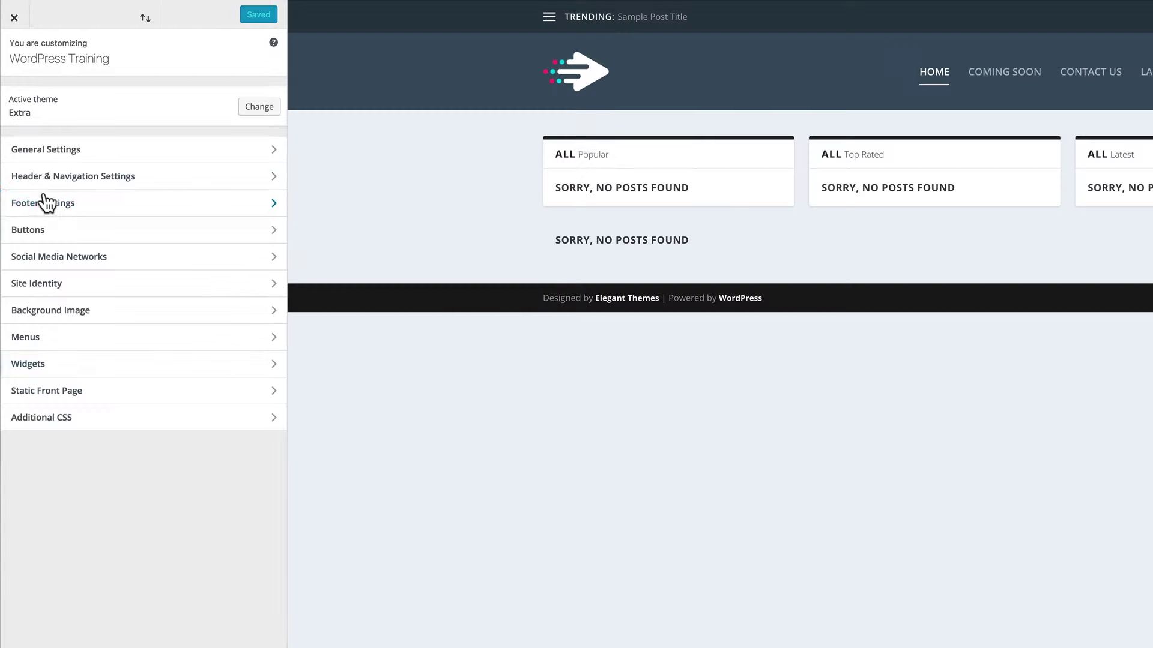
pyautogui.click(56, 150)
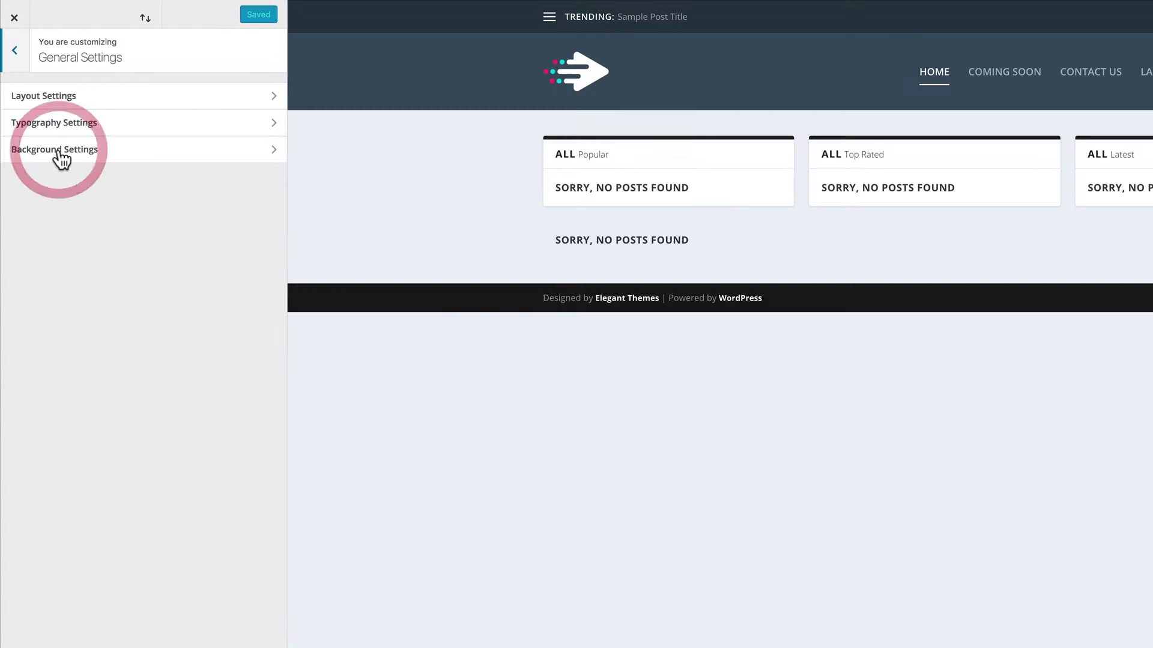
pyautogui.click(84, 122)
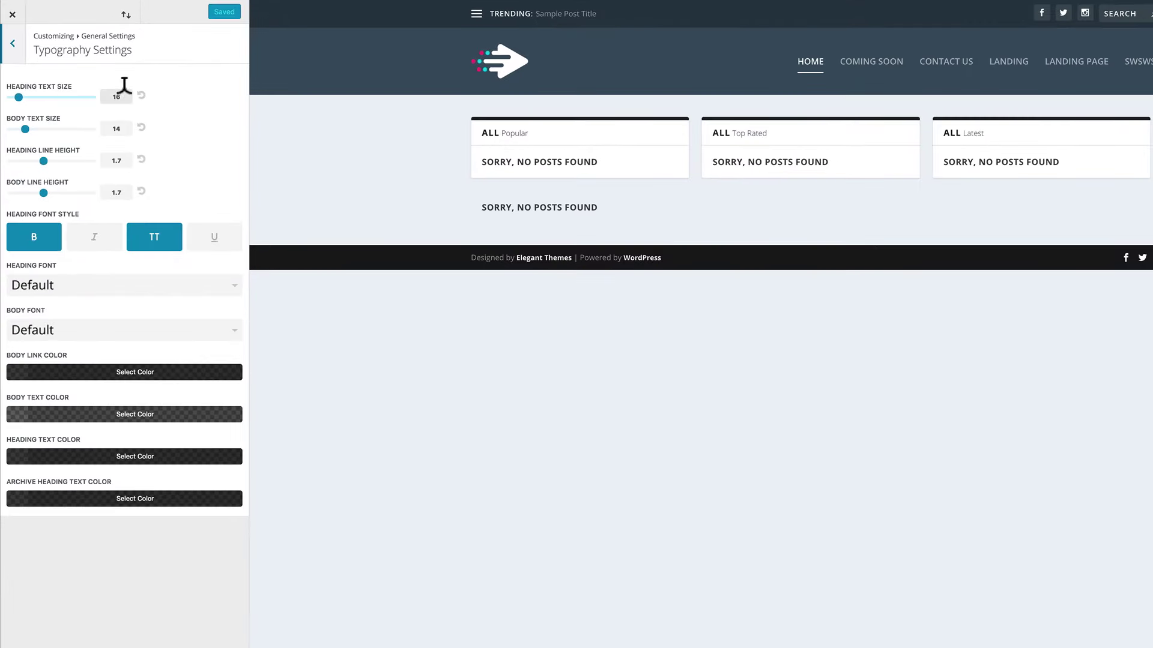
# Set the heading text size to 24, the body text size to 20 and the heading line height to 1.3.
pyautogui.doubleClick(109, 95)
pyautogui.write('24')
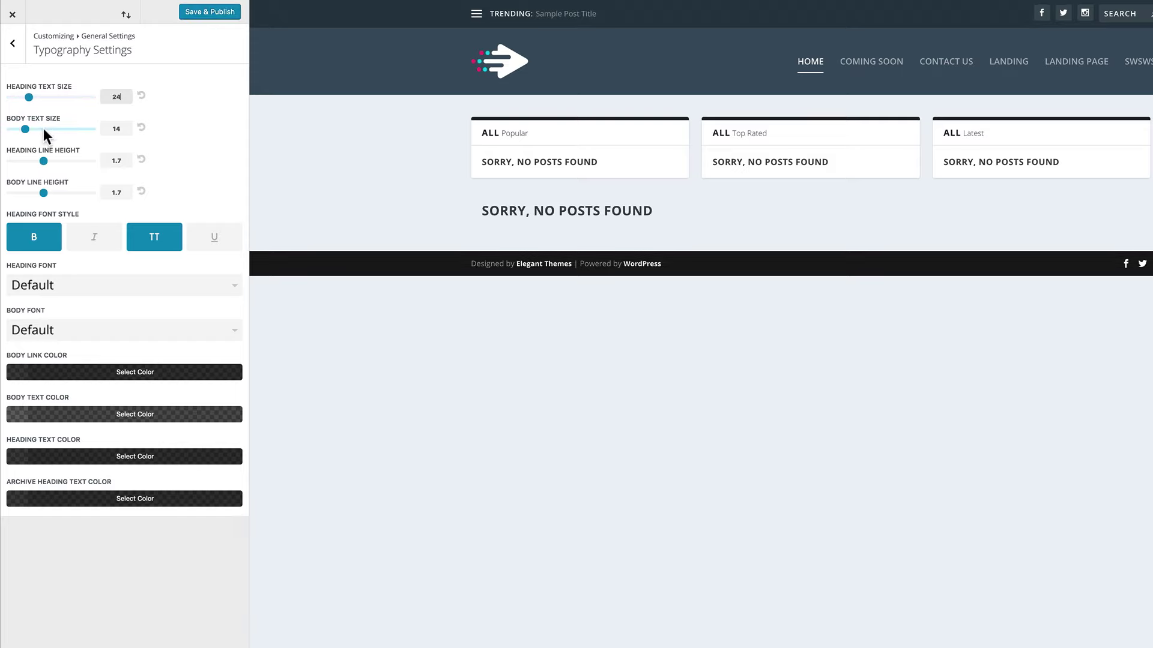
pyautogui.doubleClick(112, 127)
pyautogui.write('20')
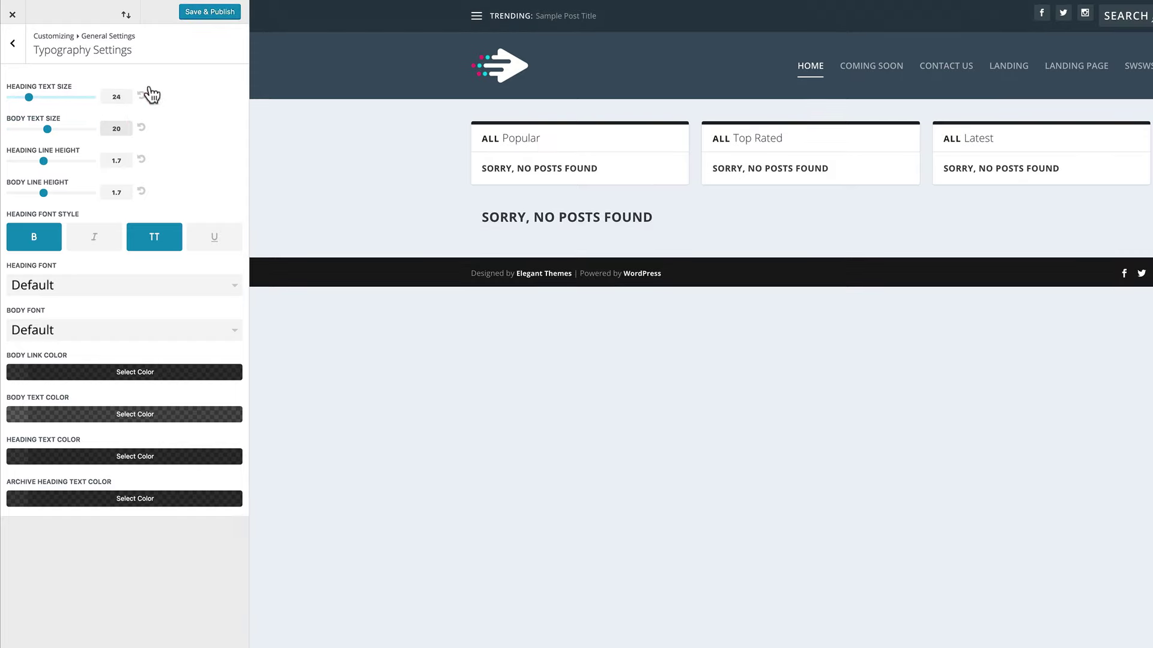
pyautogui.doubleClick(120, 160)
pyautogui.write('1.3')
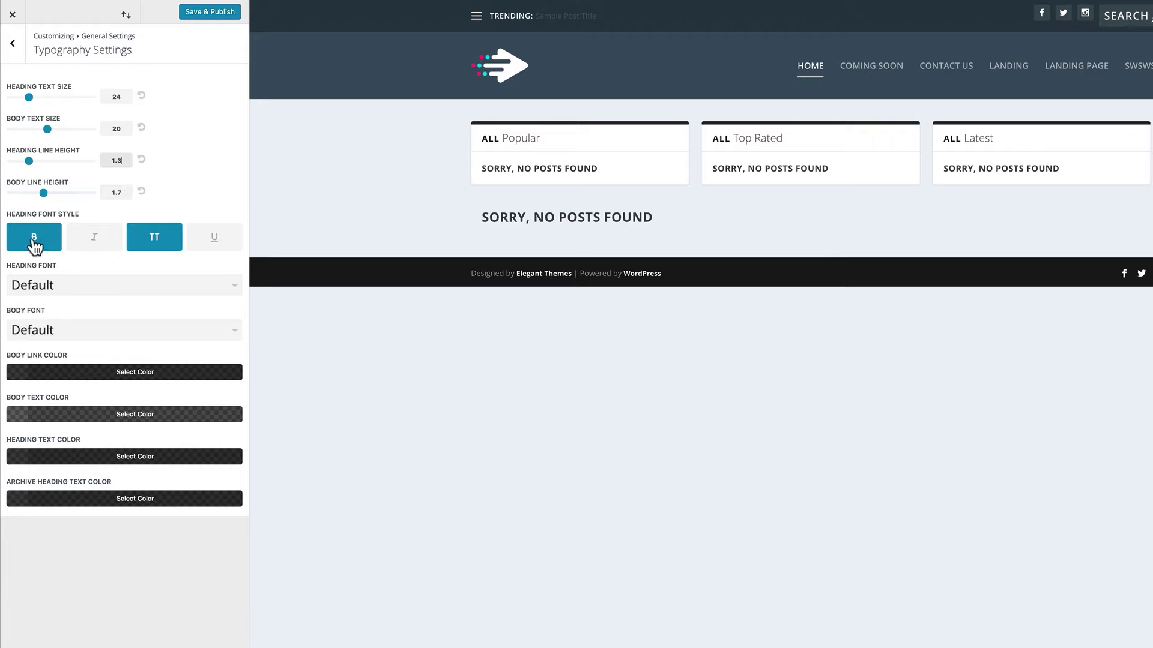
# Turn off the uppercase style for headings and set the heading font to Oswald.
pyautogui.click(157, 243)
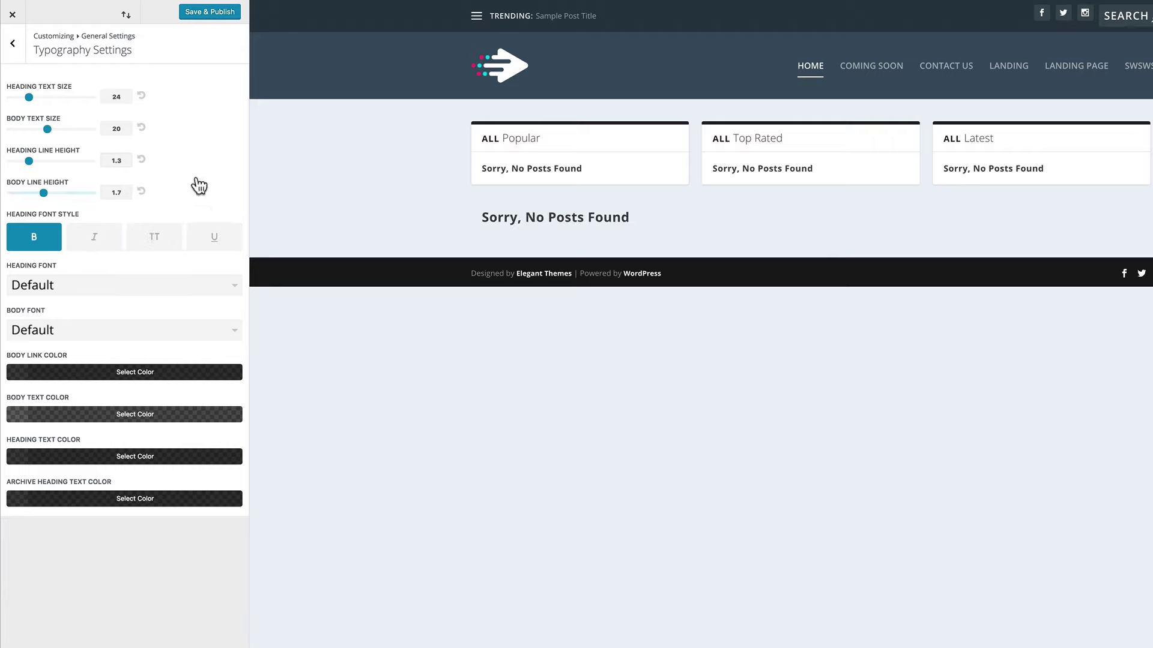
pyautogui.click(156, 293)
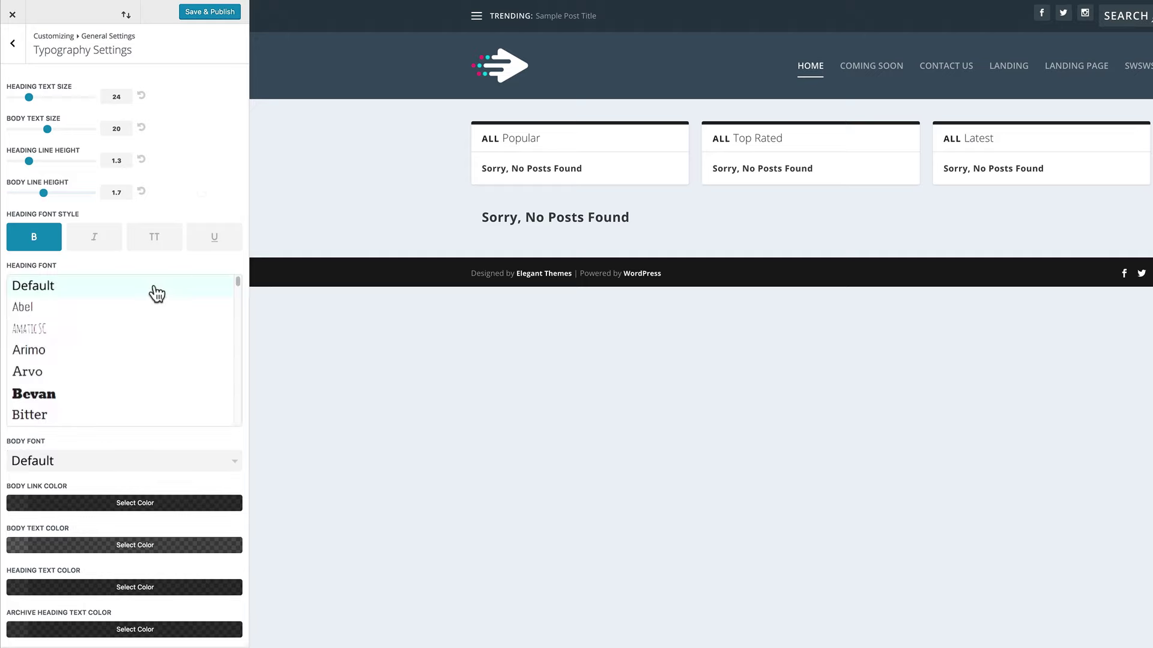
pyautogui.scroll(-15, 150, 336)
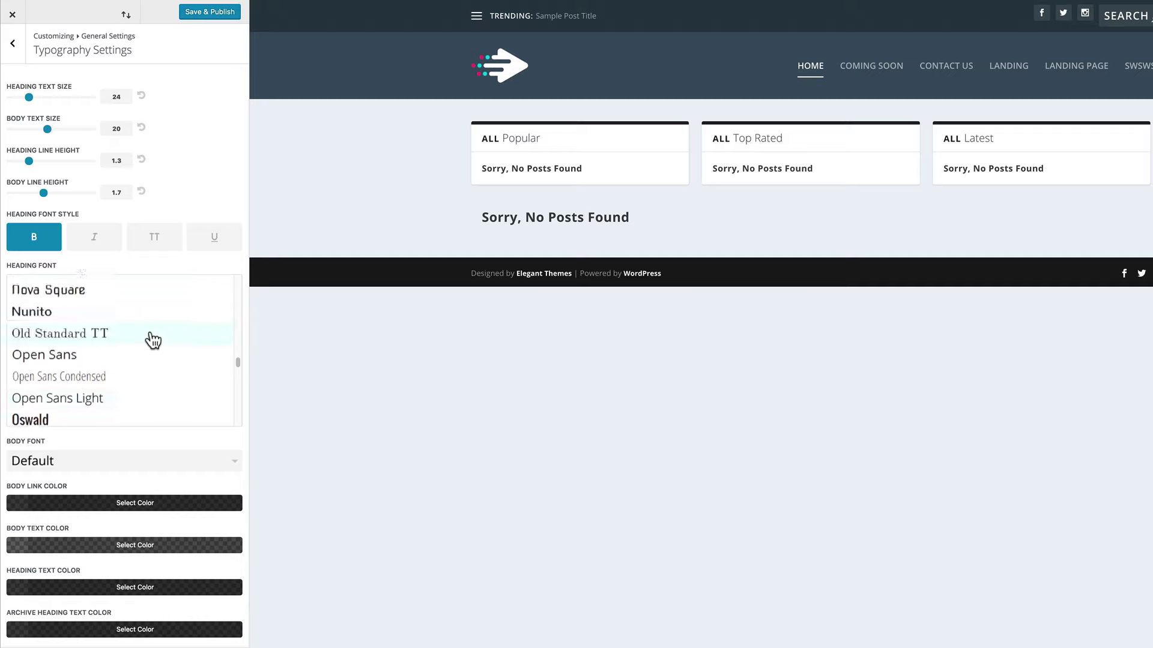
pyautogui.scroll(3, 153, 339)
pyautogui.scroll(-2, 152, 337)
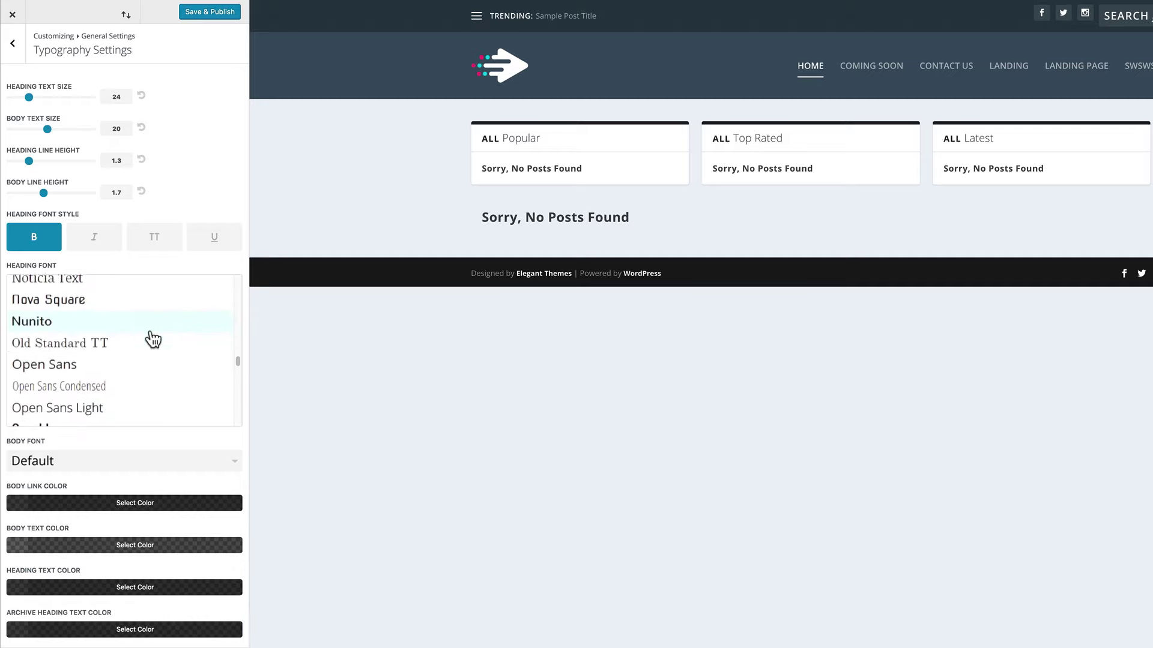
pyautogui.click(31, 392)
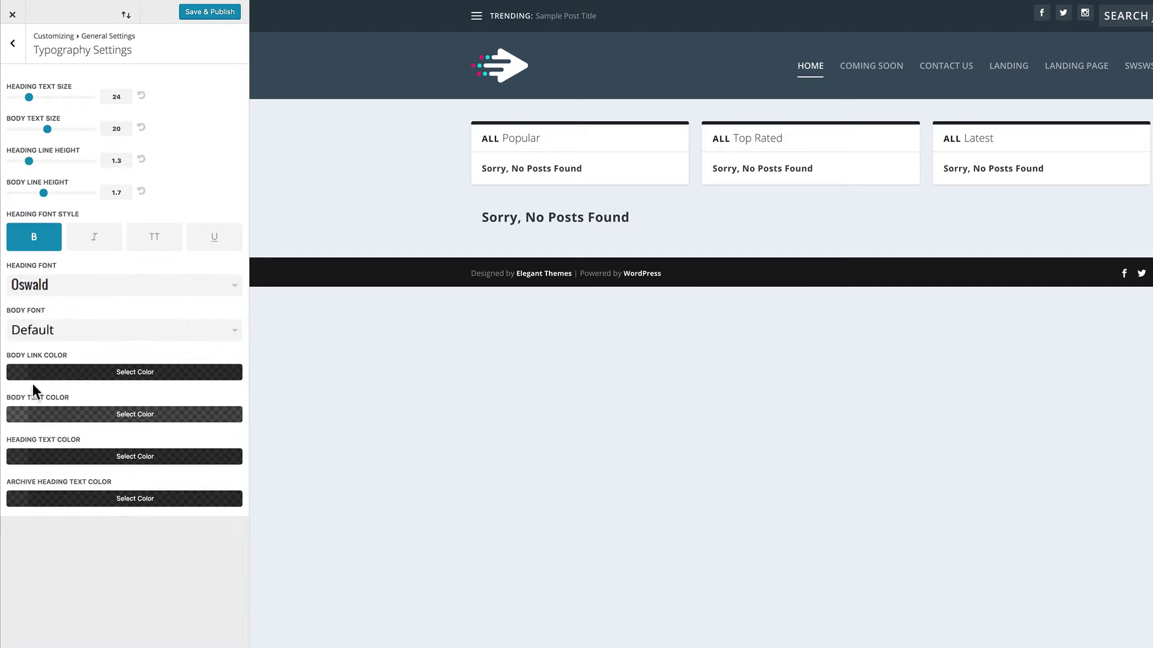
# Set the body font to Open Sans.
pyautogui.click(84, 334)
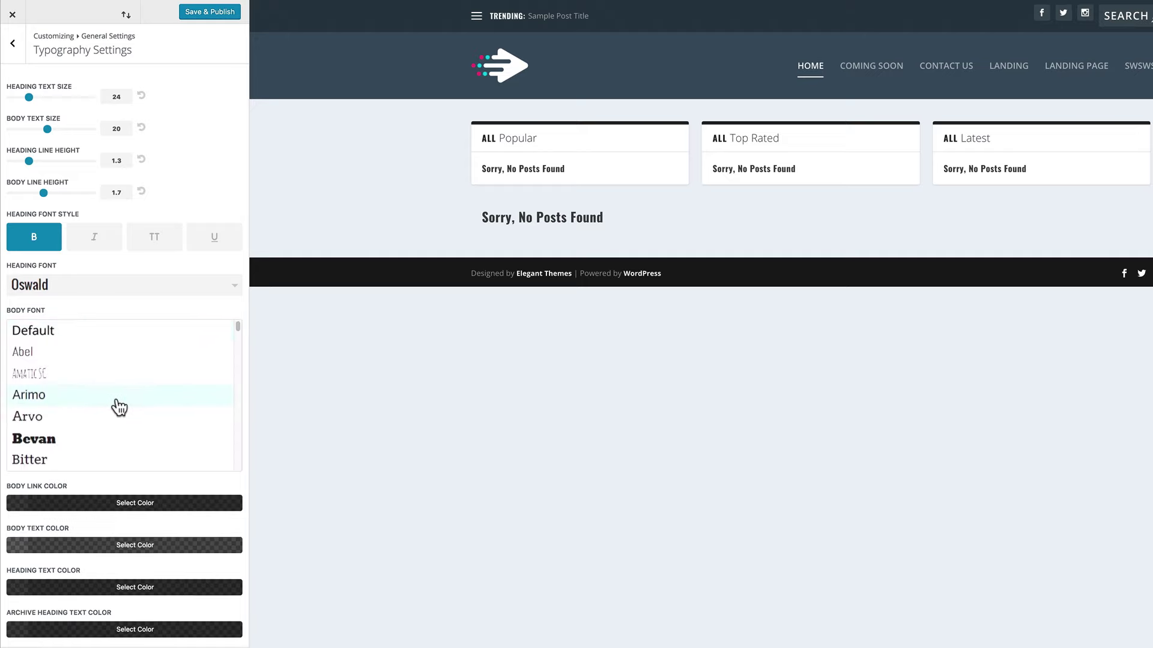
pyautogui.scroll(-5, 121, 402)
pyautogui.scroll(-8, 127, 405)
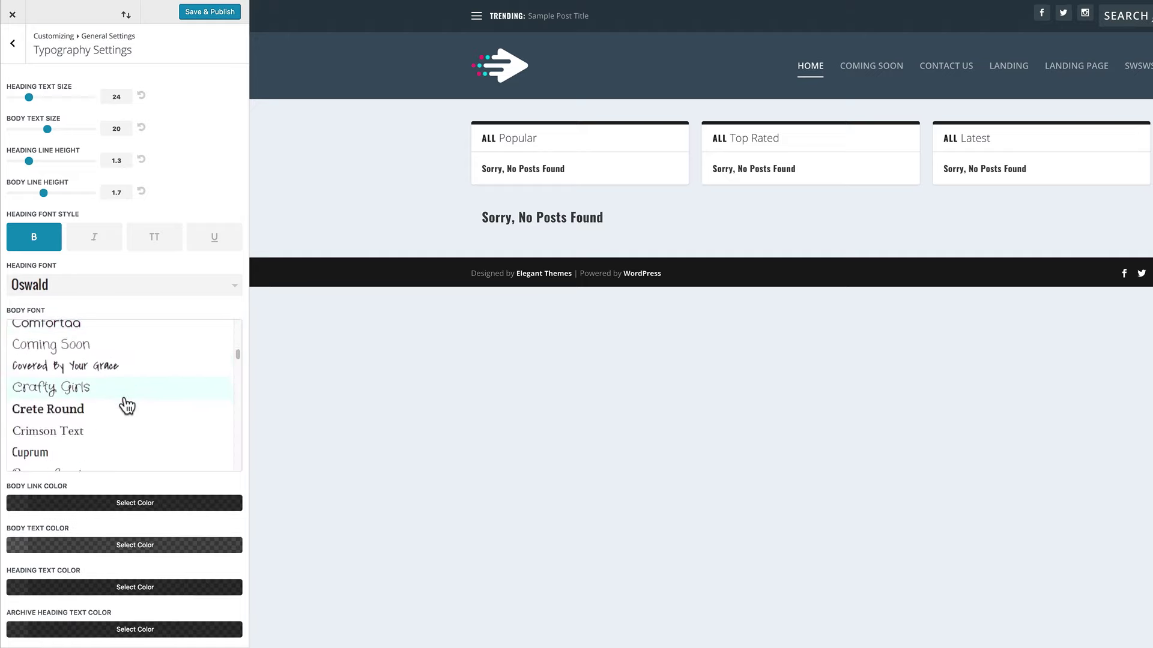
pyautogui.scroll(-10, 126, 406)
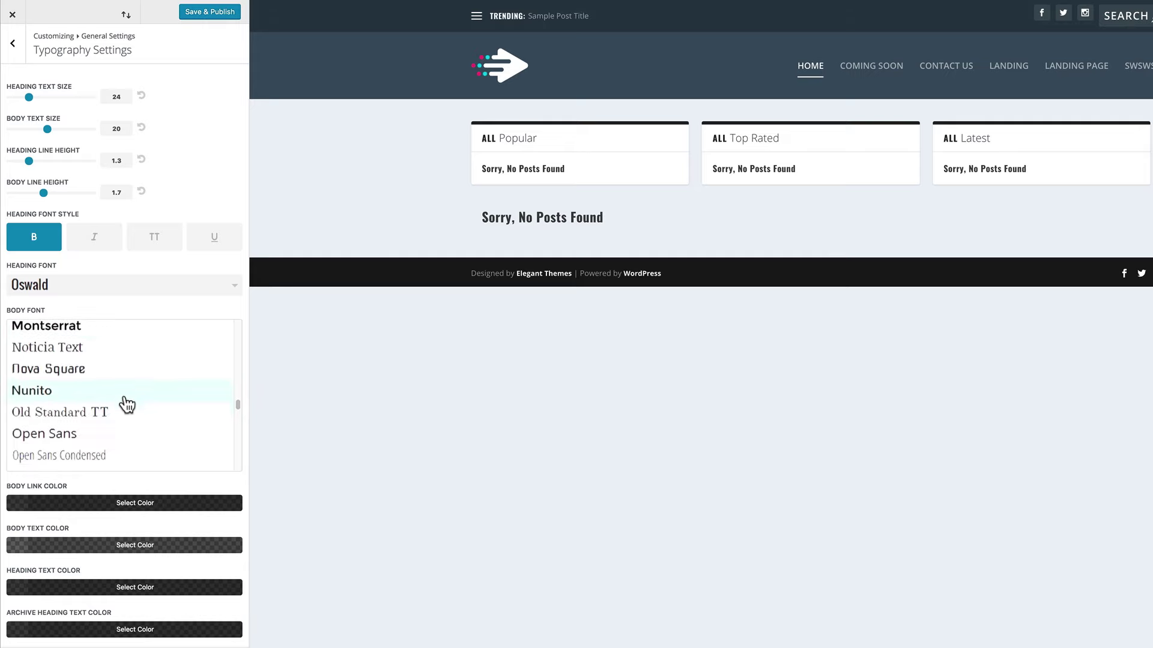
pyautogui.scroll(-1, 90, 423)
pyautogui.click(79, 426)
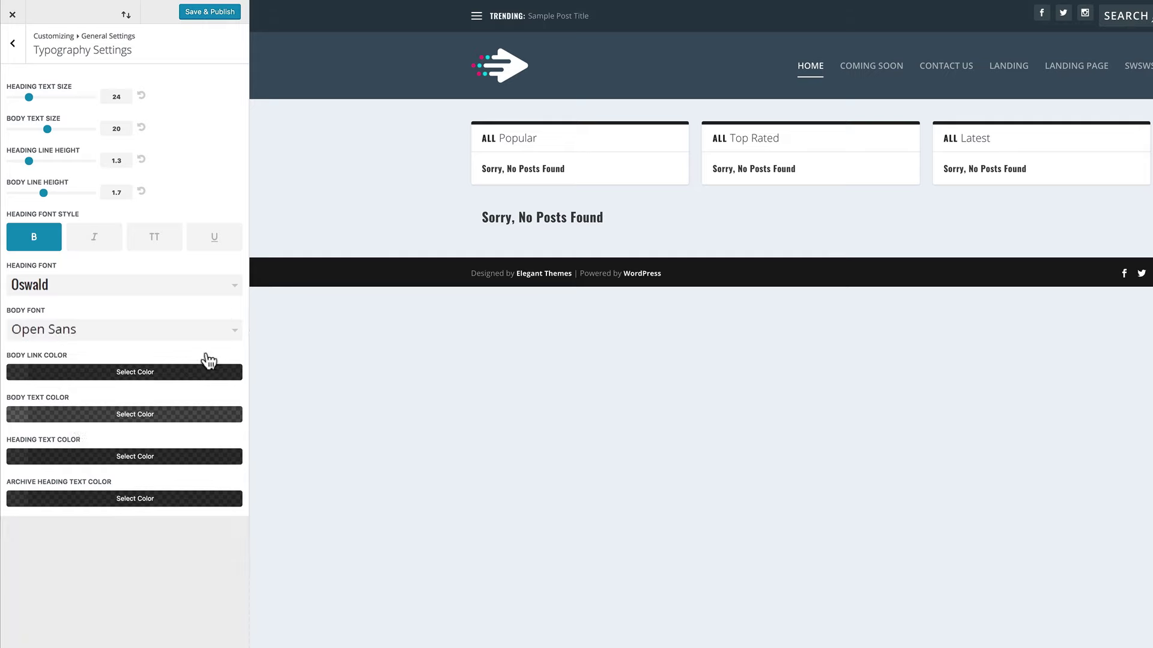
# Set the body link color to #e6567a, and save and publish the typography changes.
pyautogui.click(19, 377)
pyautogui.moveTo(75, 394); pyautogui.dragTo(2, 396)
pyautogui.write('#e6567a')
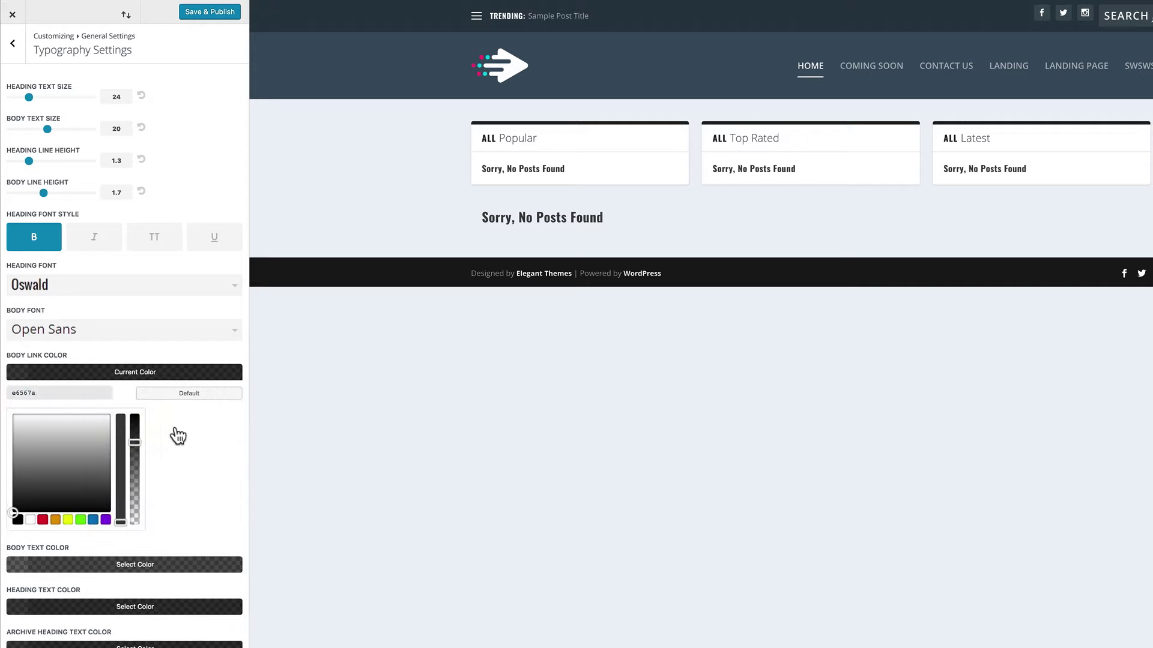
pyautogui.click(190, 430)
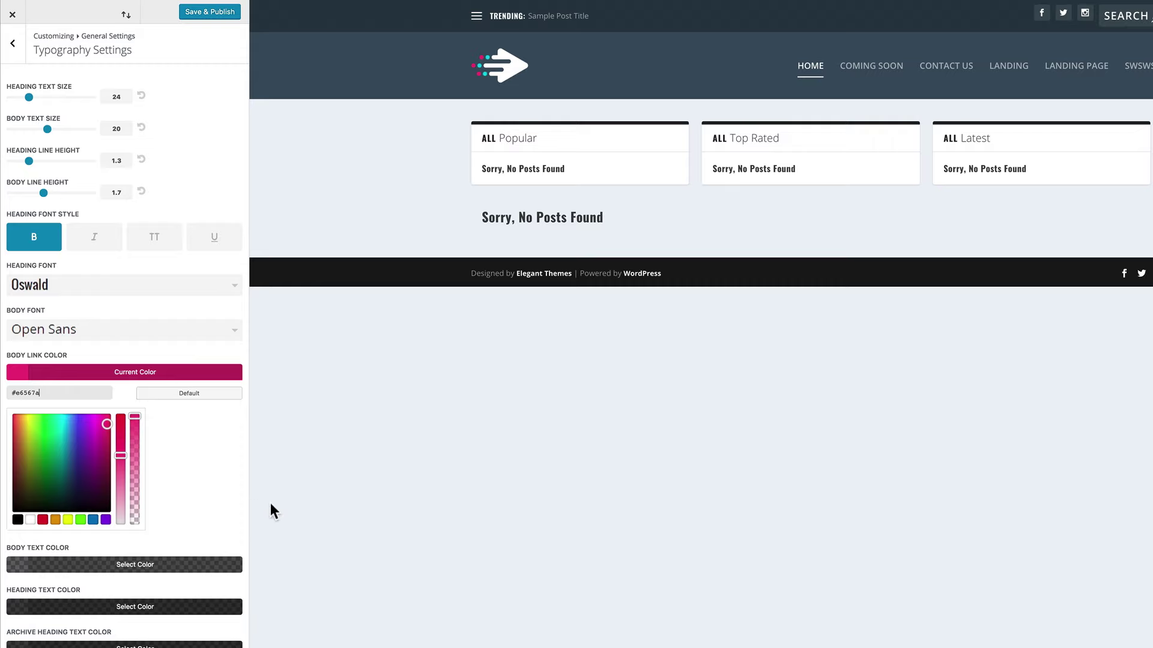
pyautogui.click(222, 12)
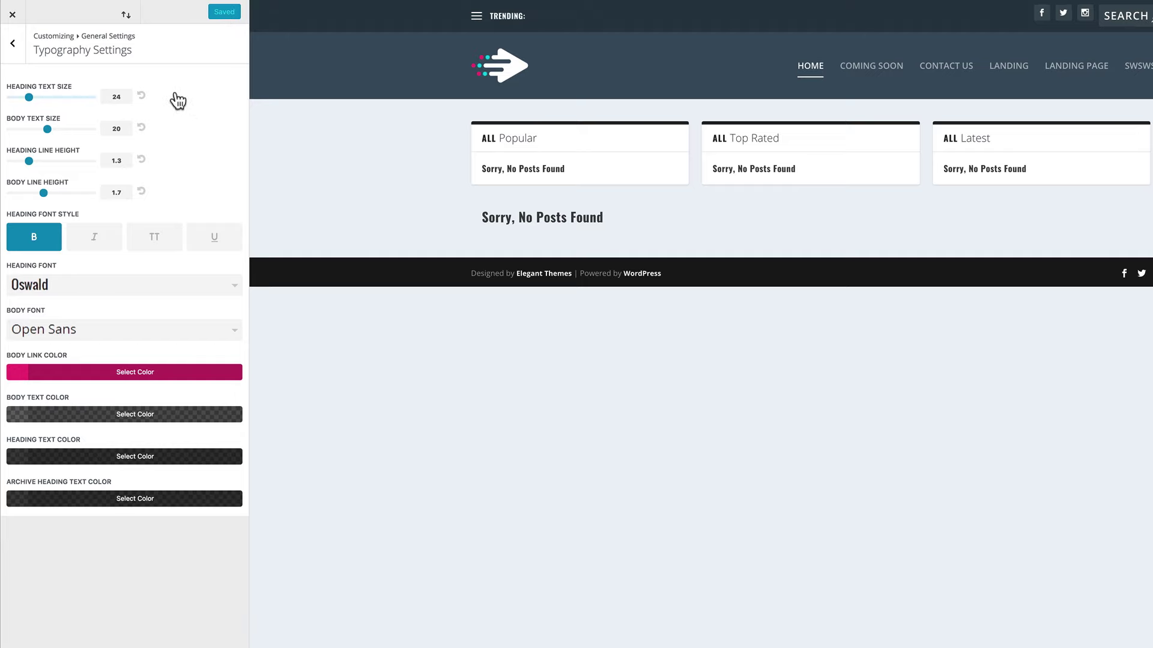
# Set the site's background color to rgba(0,0,0,0.14) in the background settings, and save and publish the change.
pyautogui.click(14, 48)
pyautogui.click(68, 129)
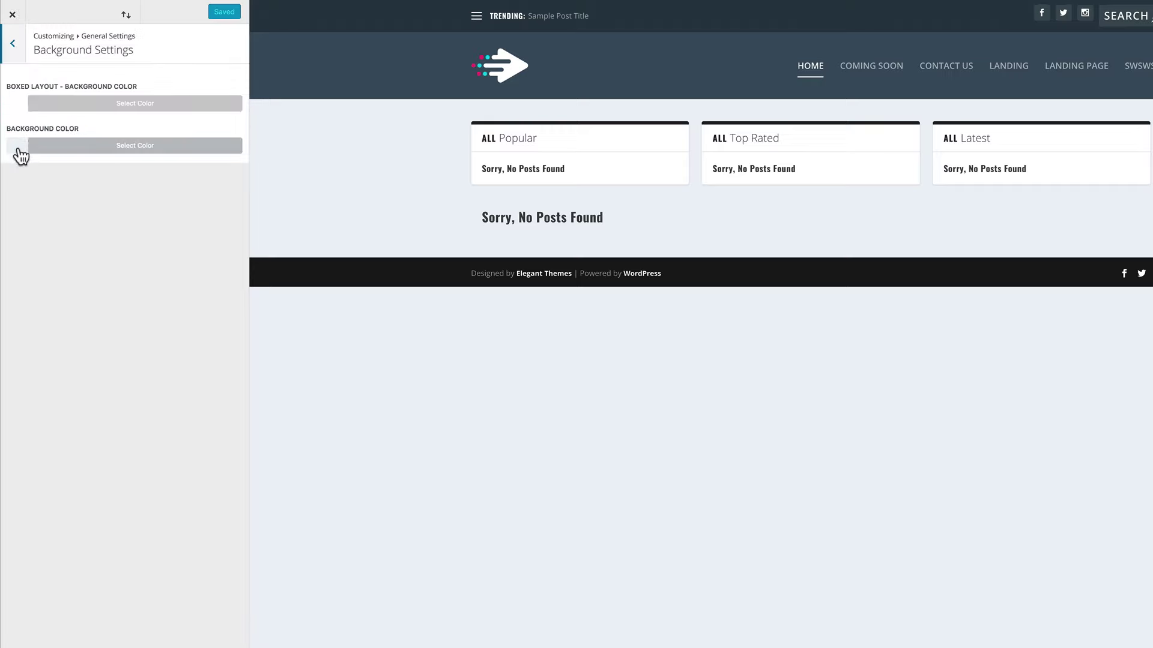
pyautogui.click(19, 149)
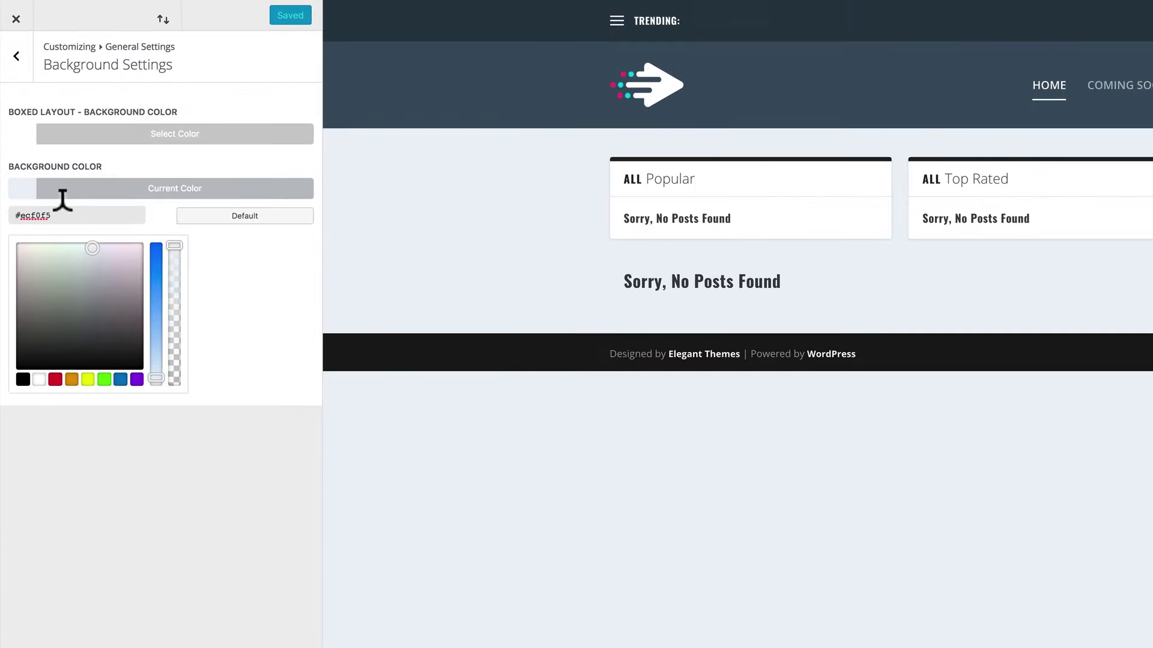
pyautogui.moveTo(174, 247); pyautogui.dragTo(174, 260)
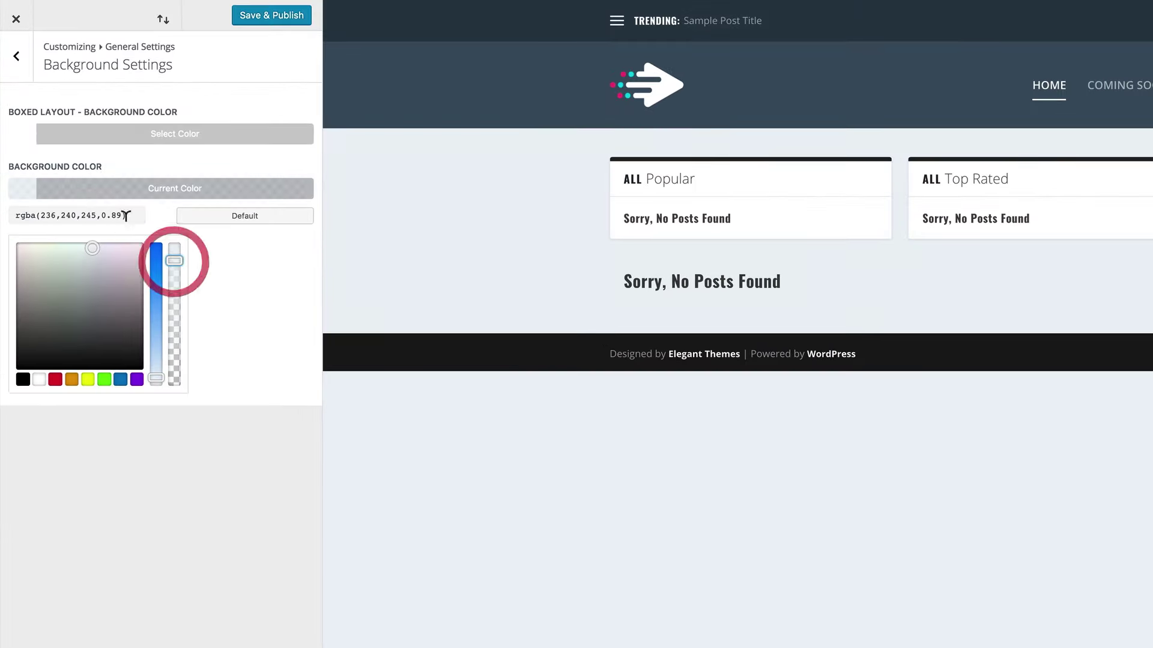
pyautogui.moveTo(118, 215); pyautogui.dragTo(44, 206)
pyautogui.write('0,0,0,0.14')
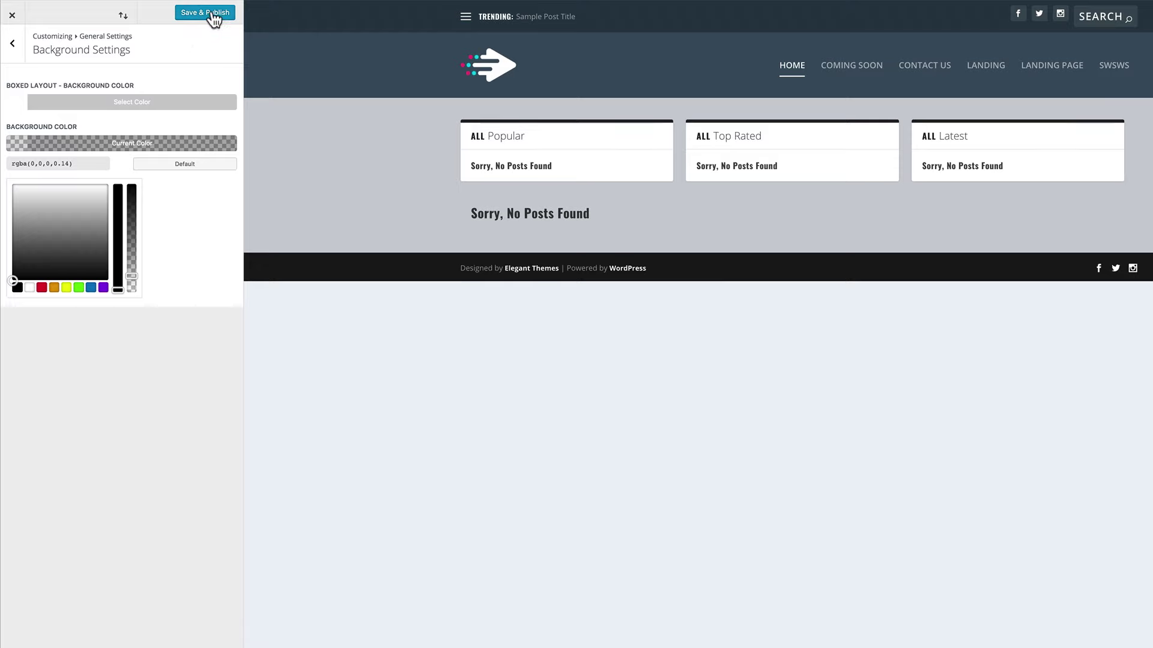
pyautogui.click(211, 14)
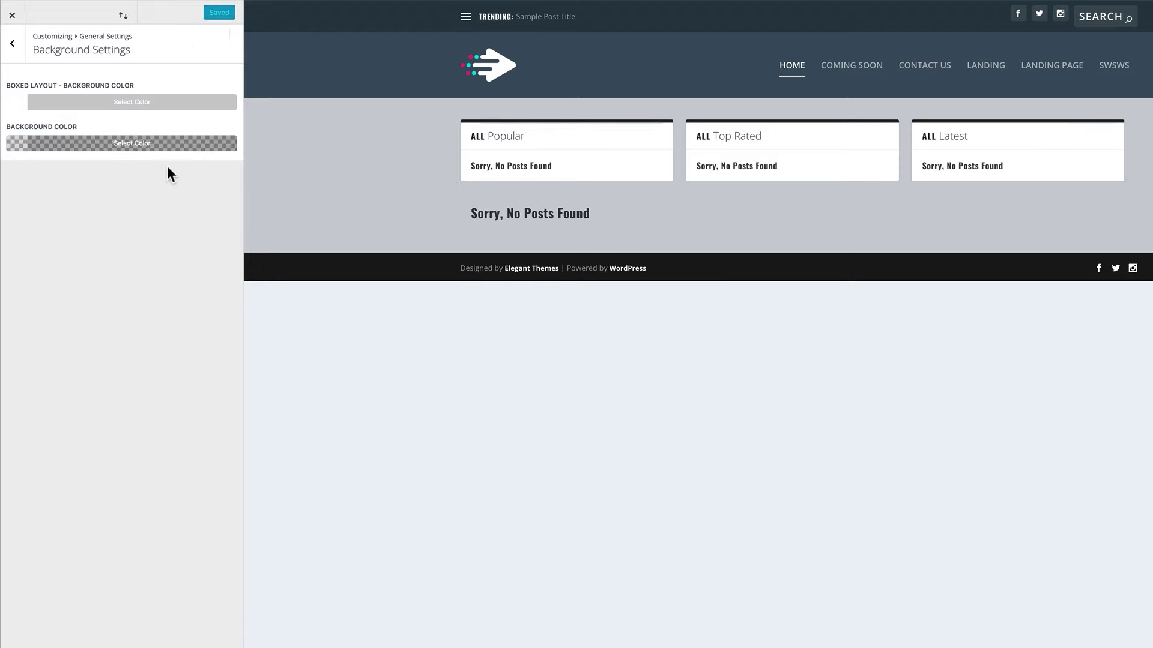
# Change the header format to Centered in the header and navigation settings, and save and publish it.
pyautogui.click(15, 48)
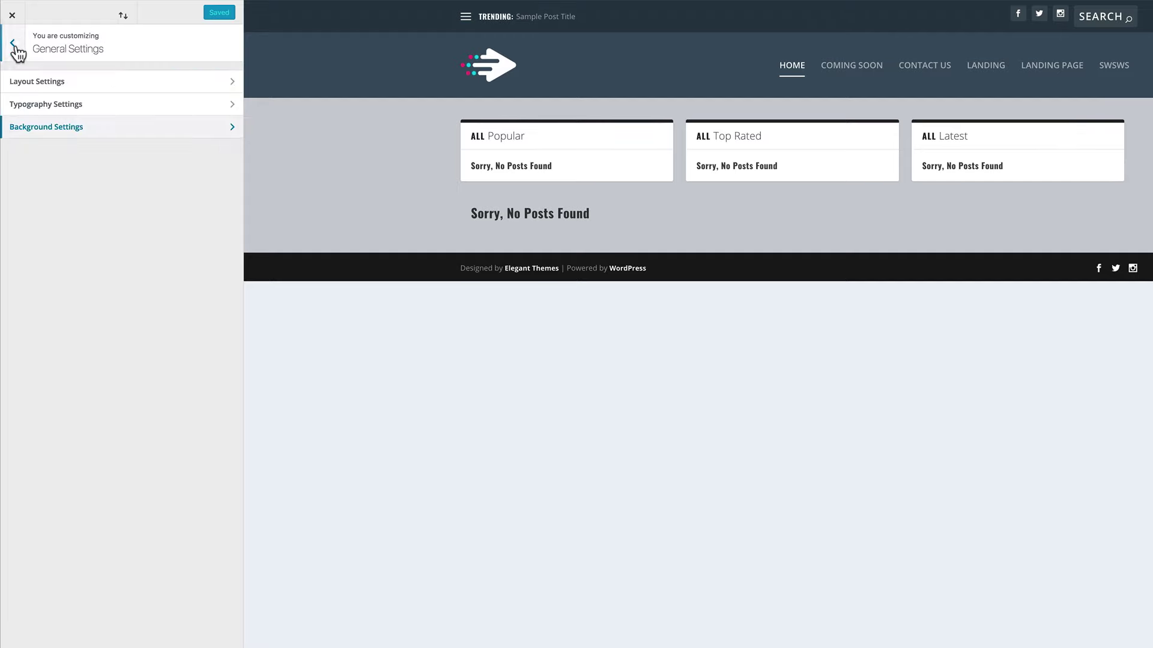
pyautogui.click(15, 48)
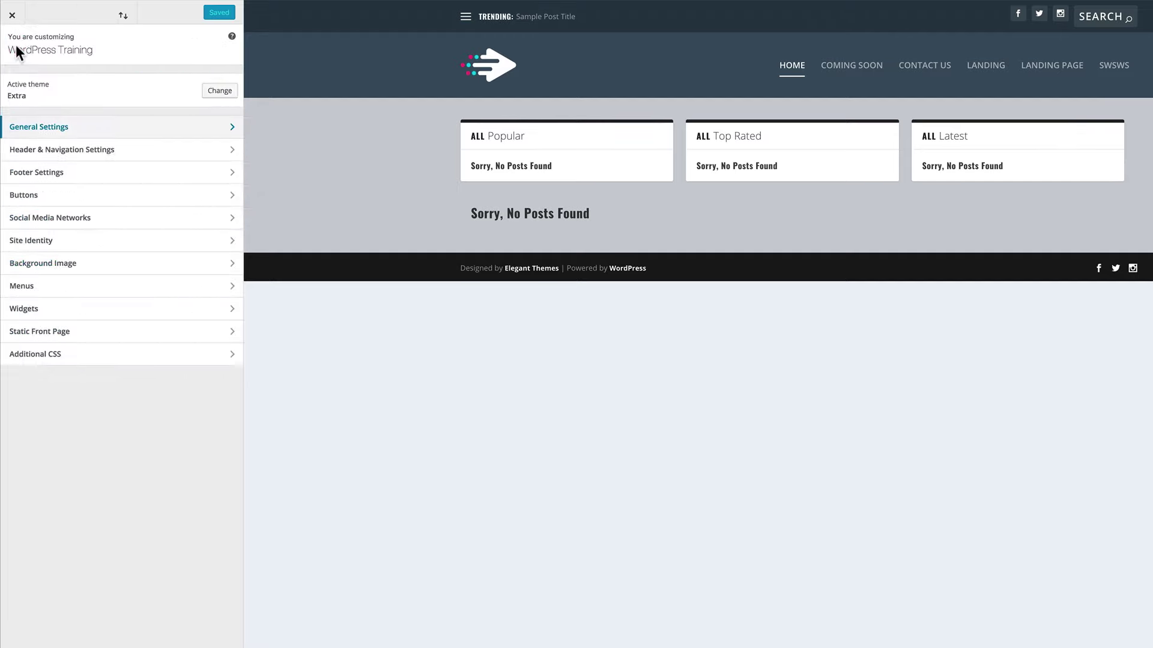
pyautogui.click(65, 152)
pyautogui.click(85, 83)
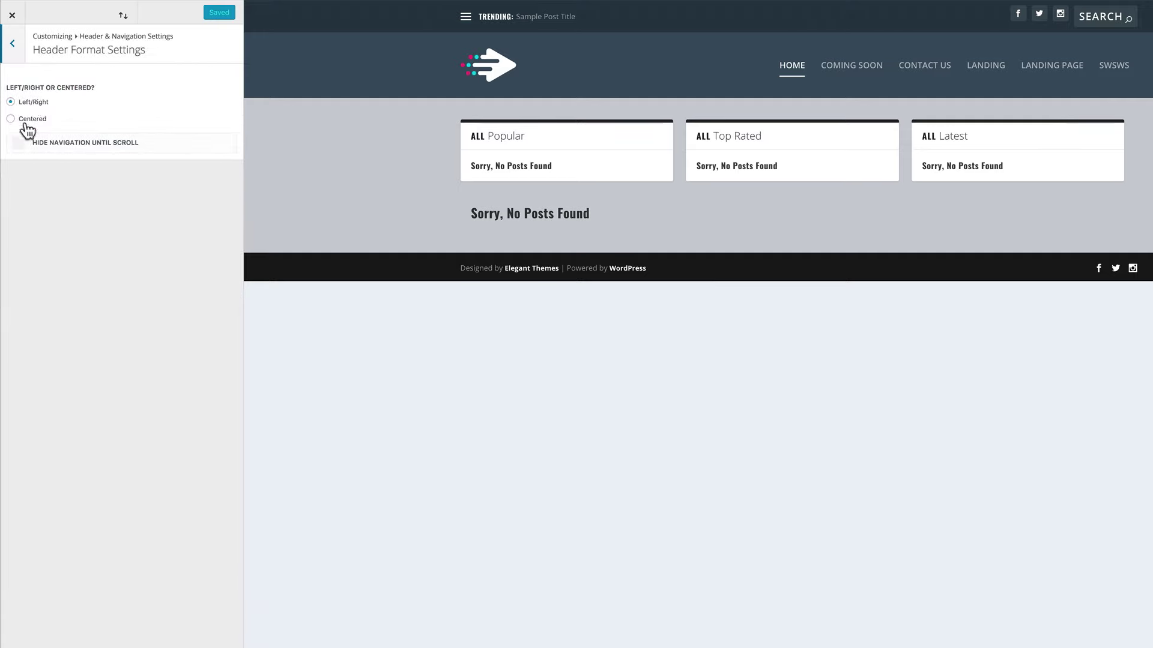
pyautogui.click(12, 119)
pyautogui.click(211, 13)
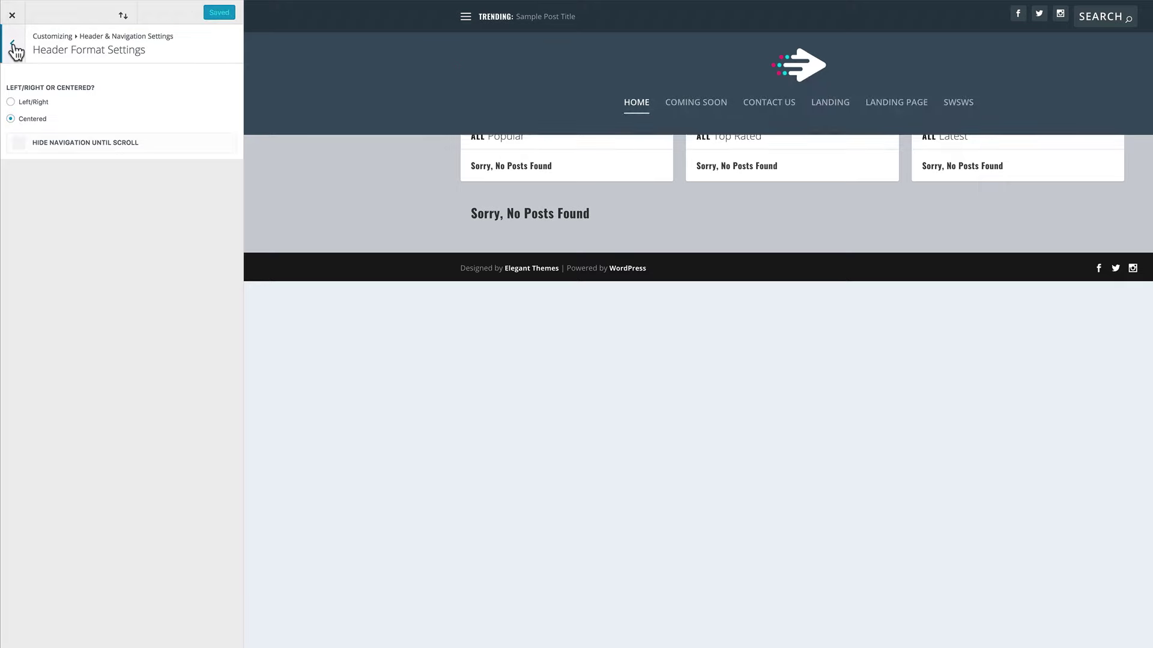
# Set the text size of the primary menu bar to 20.
pyautogui.click(13, 44)
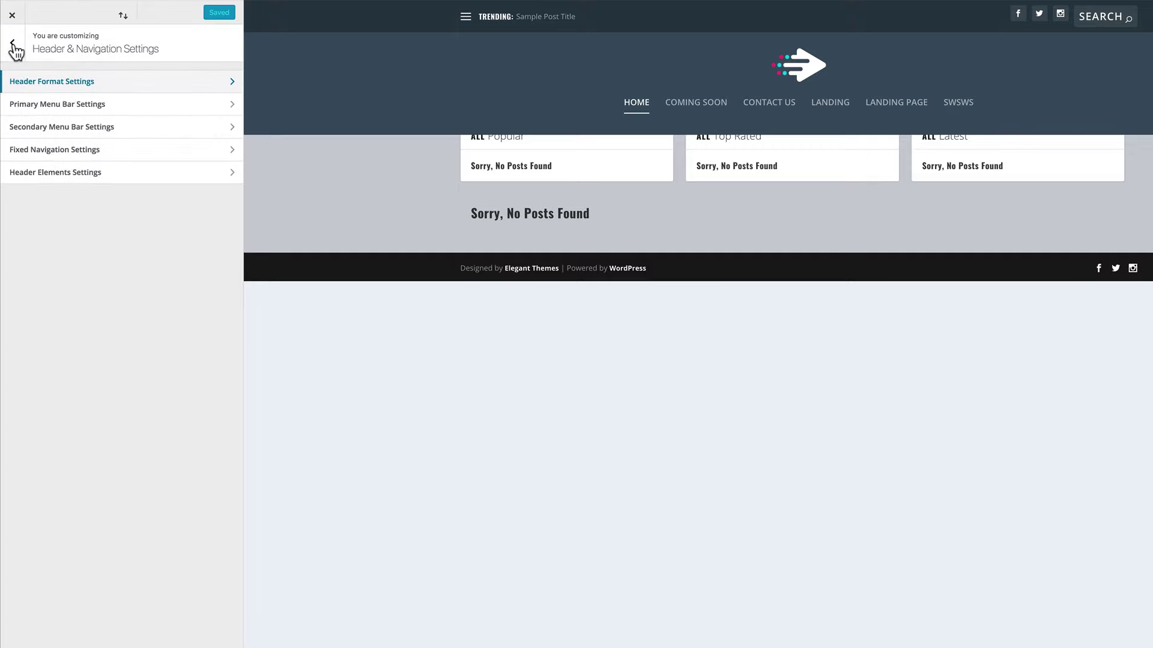
pyautogui.click(99, 110)
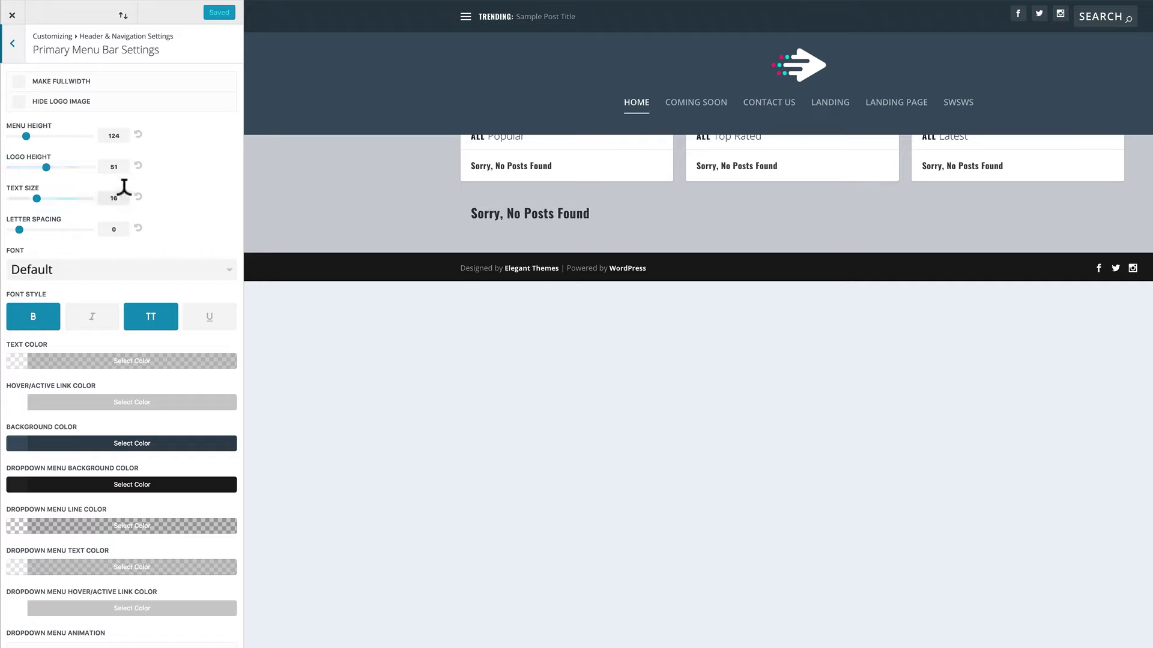
pyautogui.doubleClick(108, 198)
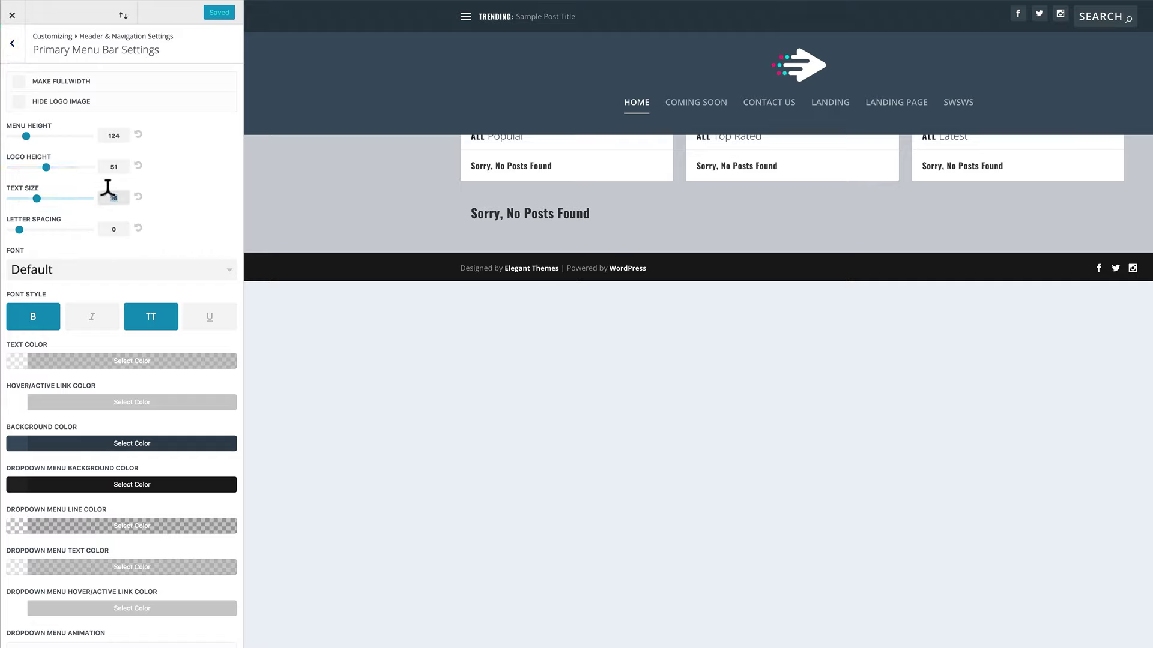
pyautogui.write('20')
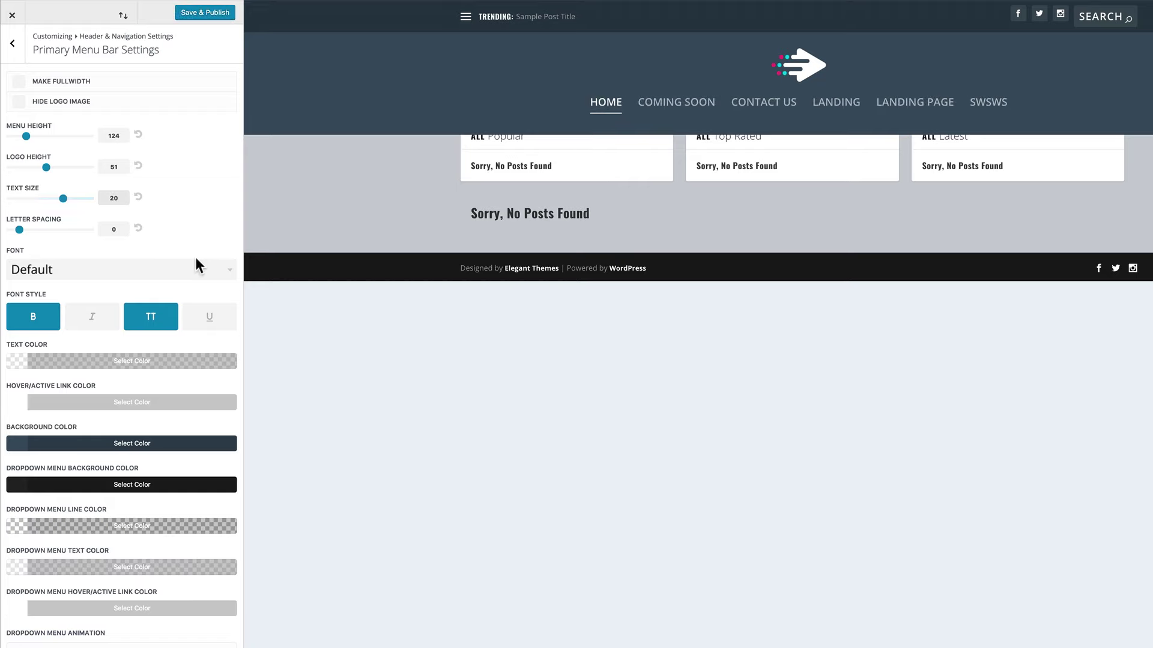
# Set the primary menu bar's background color to #222222 and its text color to rgba(255,255,255,0.86).
pyautogui.click(19, 444)
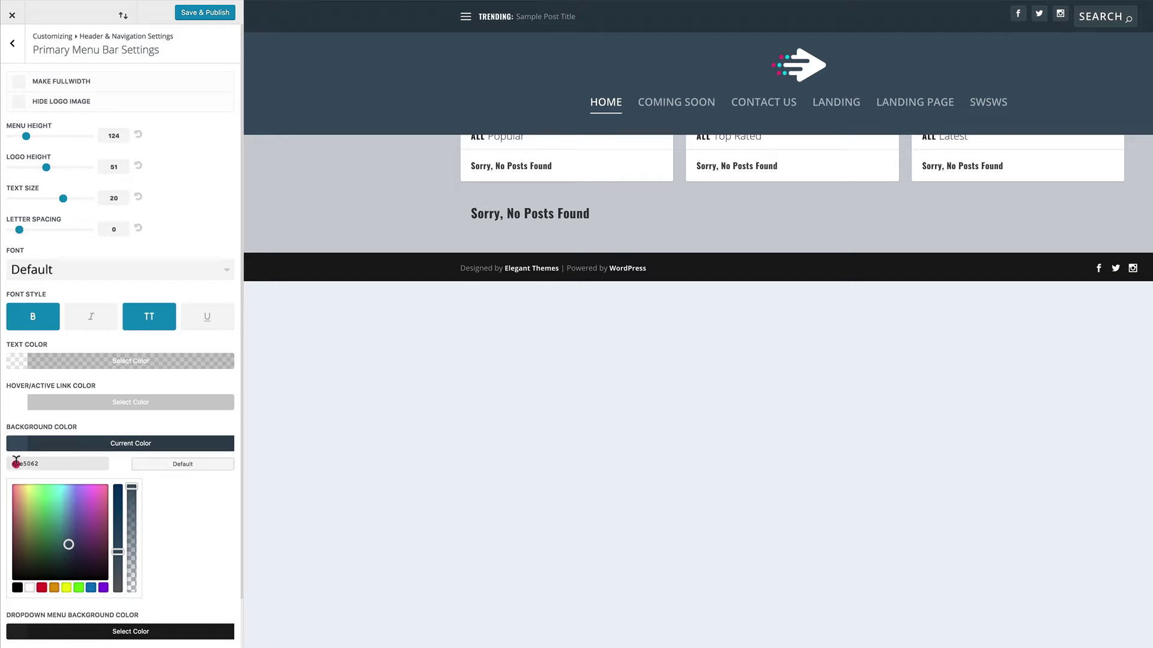
pyautogui.moveTo(16, 463); pyautogui.dragTo(66, 457)
pyautogui.write('222222')
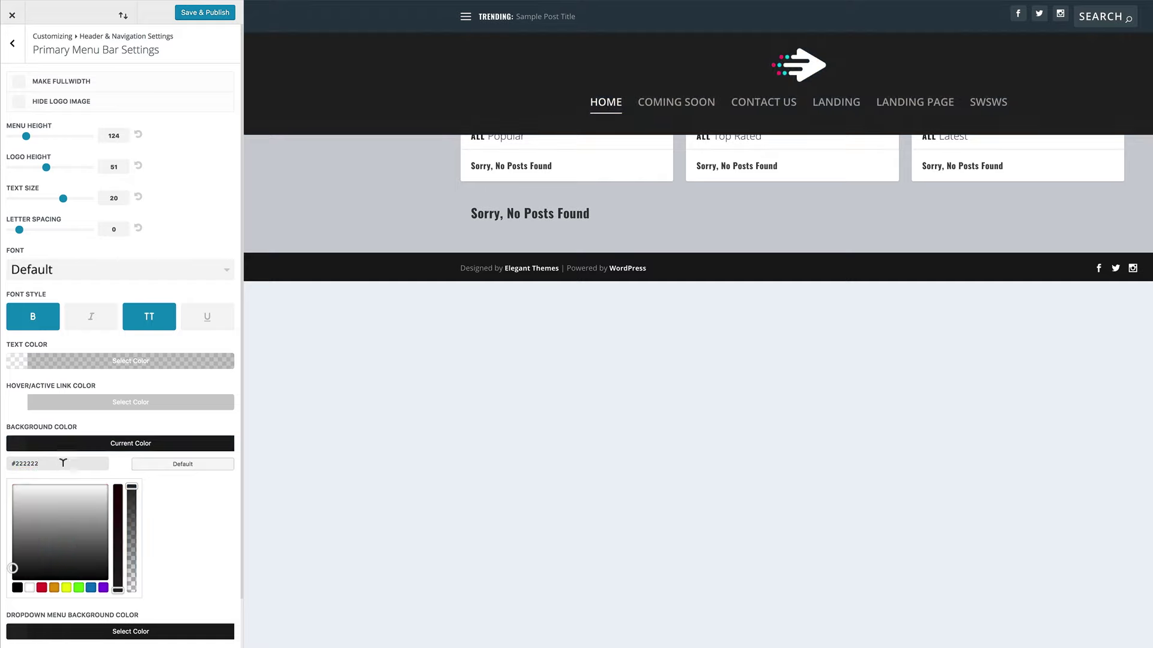
pyautogui.click(18, 362)
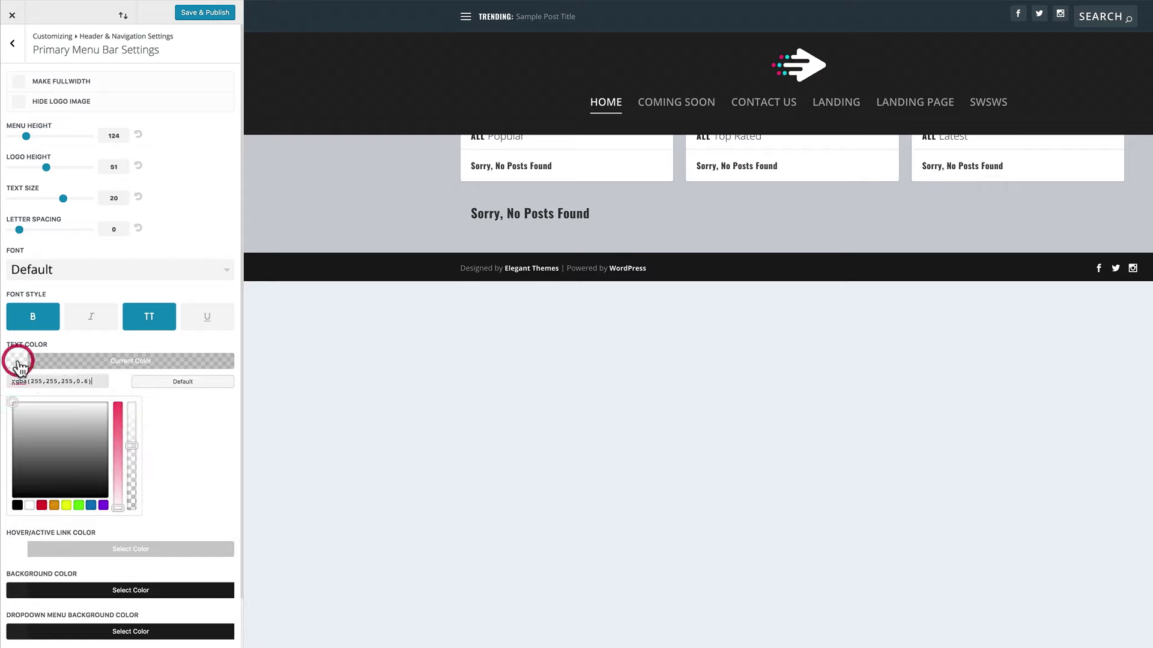
pyautogui.moveTo(30, 382); pyautogui.dragTo(89, 381)
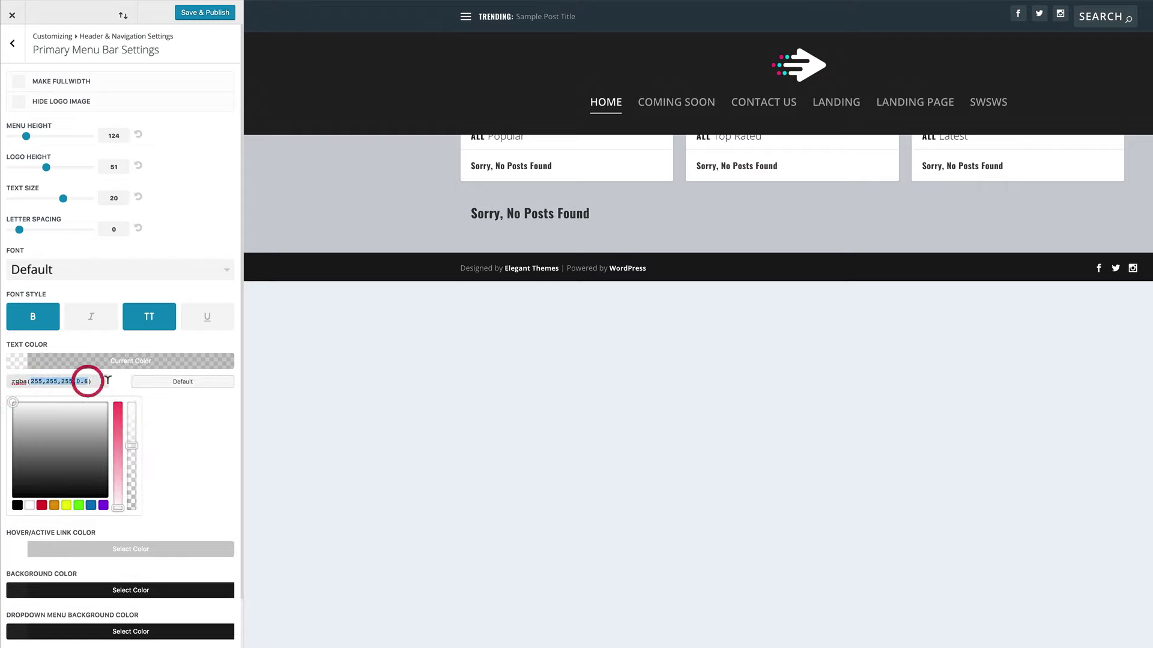
pyautogui.write('255,255,255,0.86')
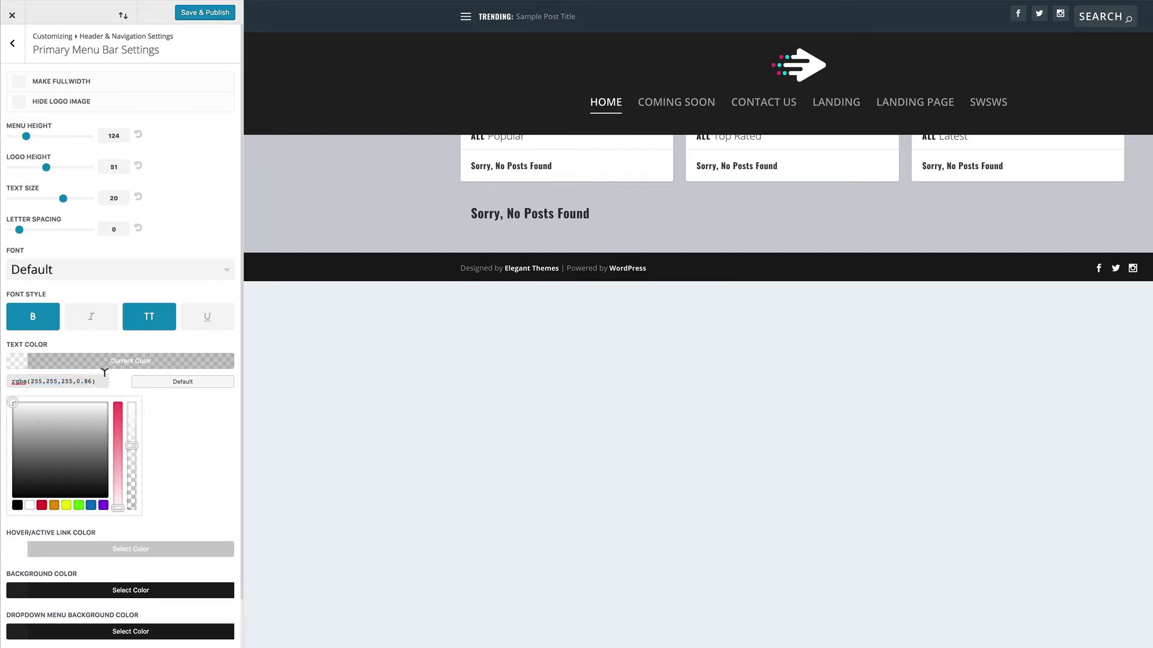
# Set the primary menu's dropdown animation to Flip In Vertically, and save and publish the primary menu bar settings.
pyautogui.scroll(-1, 225, 407)
pyautogui.scroll(-2, 225, 407)
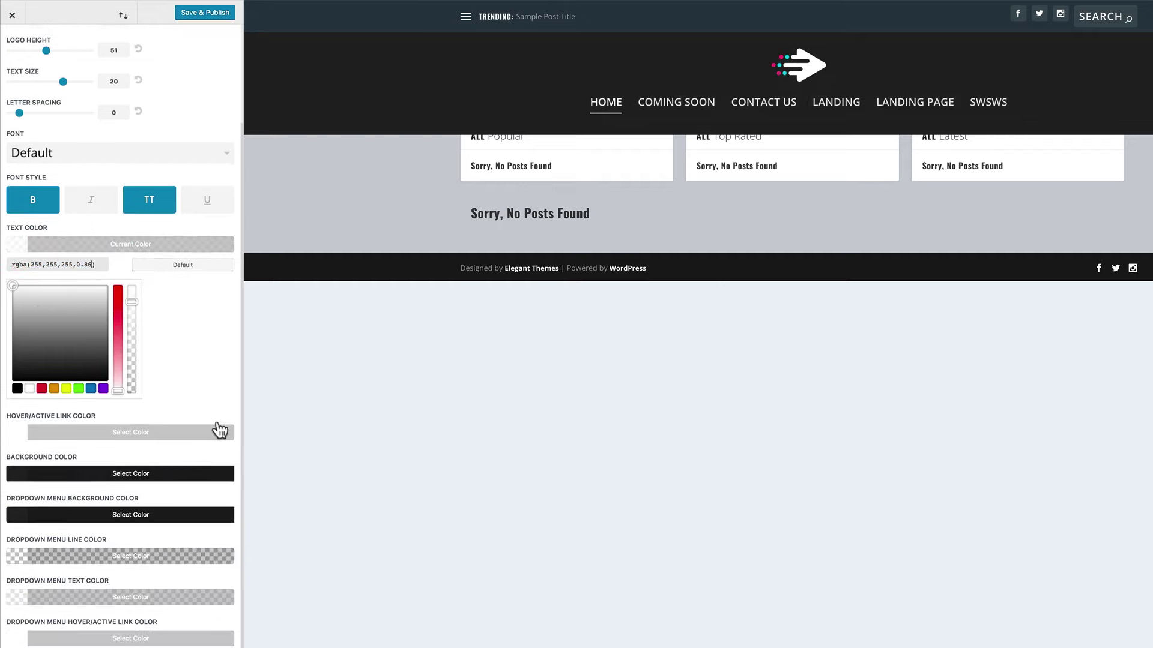
pyautogui.click(20, 517)
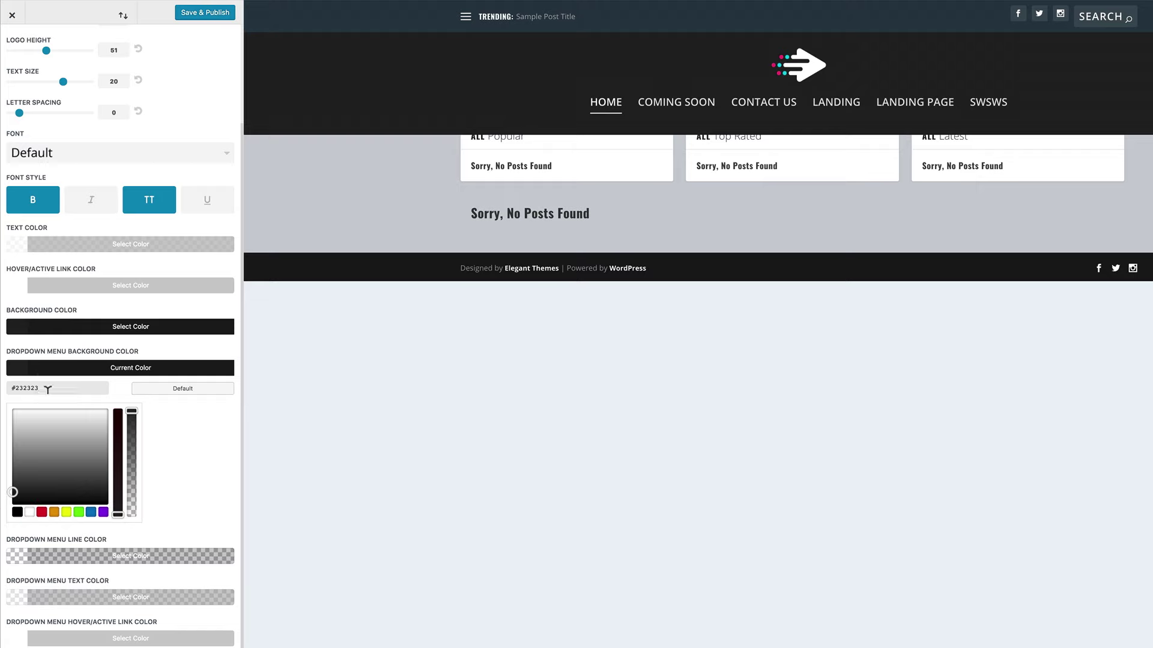
pyautogui.click(24, 365)
pyautogui.scroll(-2, 244, 448)
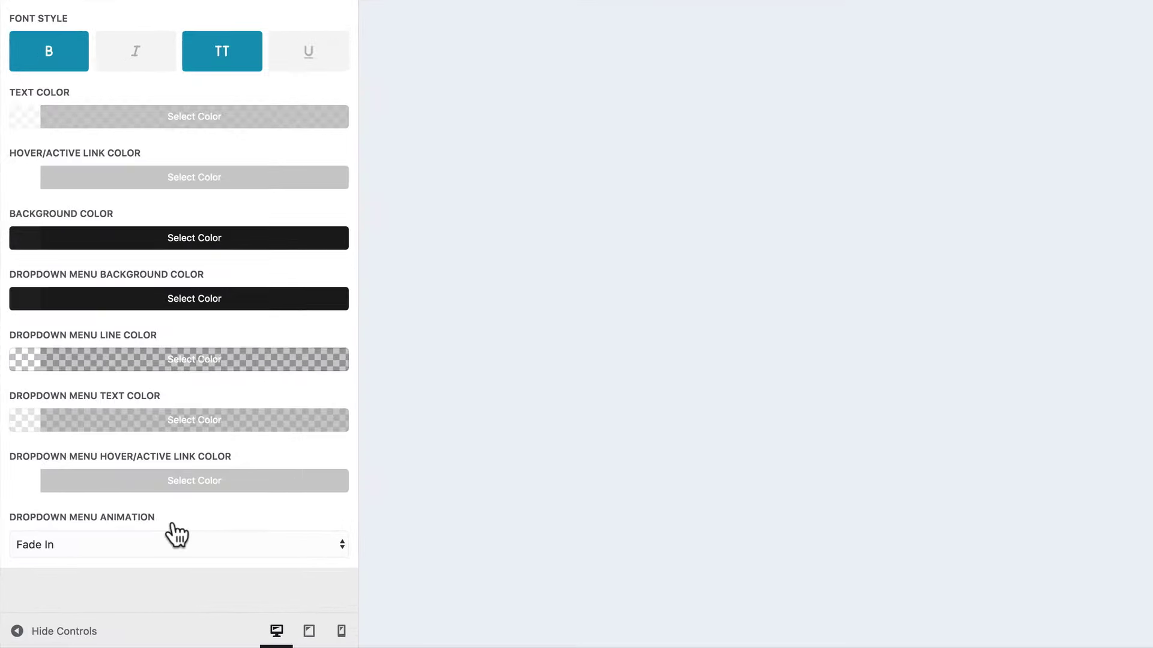
pyautogui.click(151, 545)
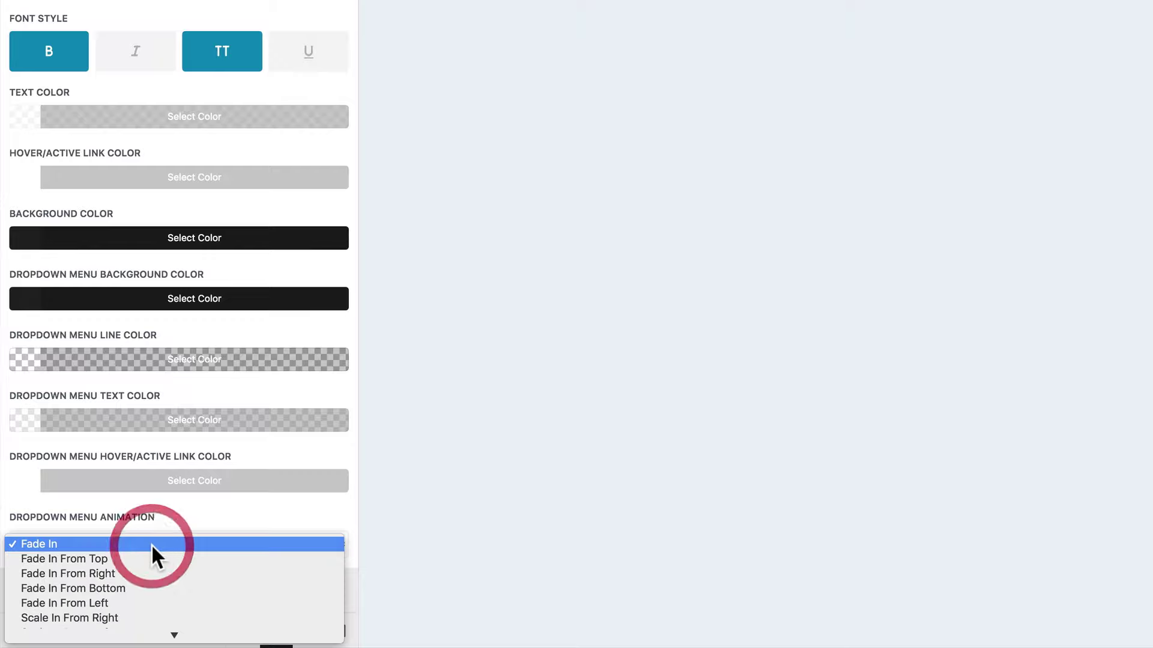
pyautogui.scroll(-4, 206, 585)
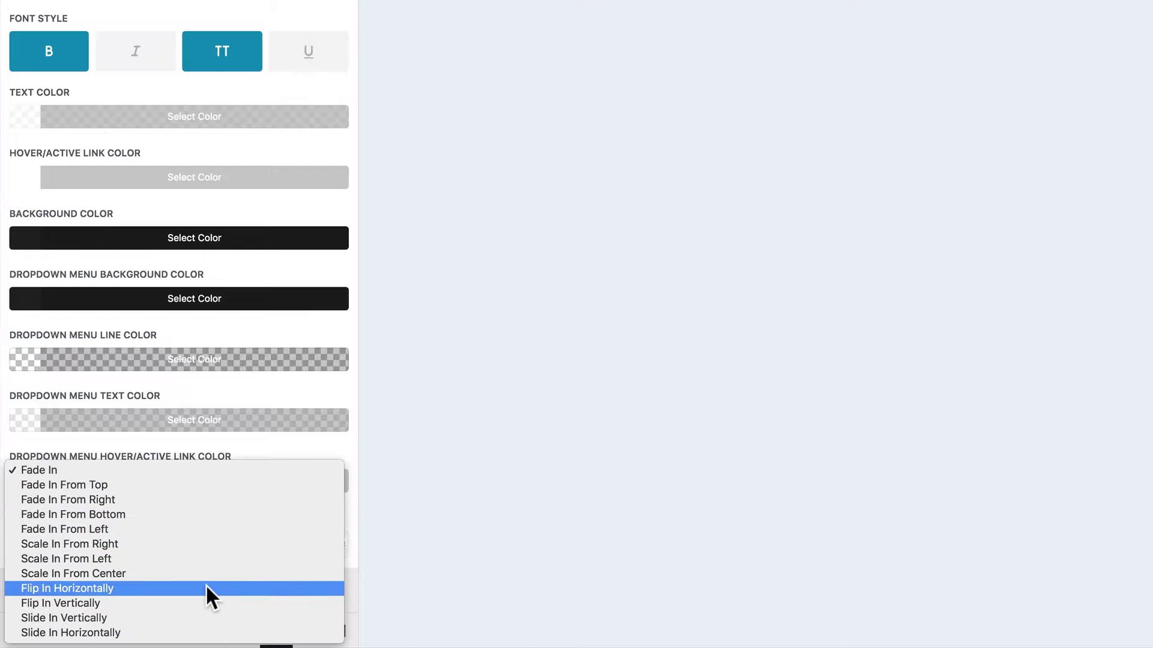
pyautogui.click(84, 603)
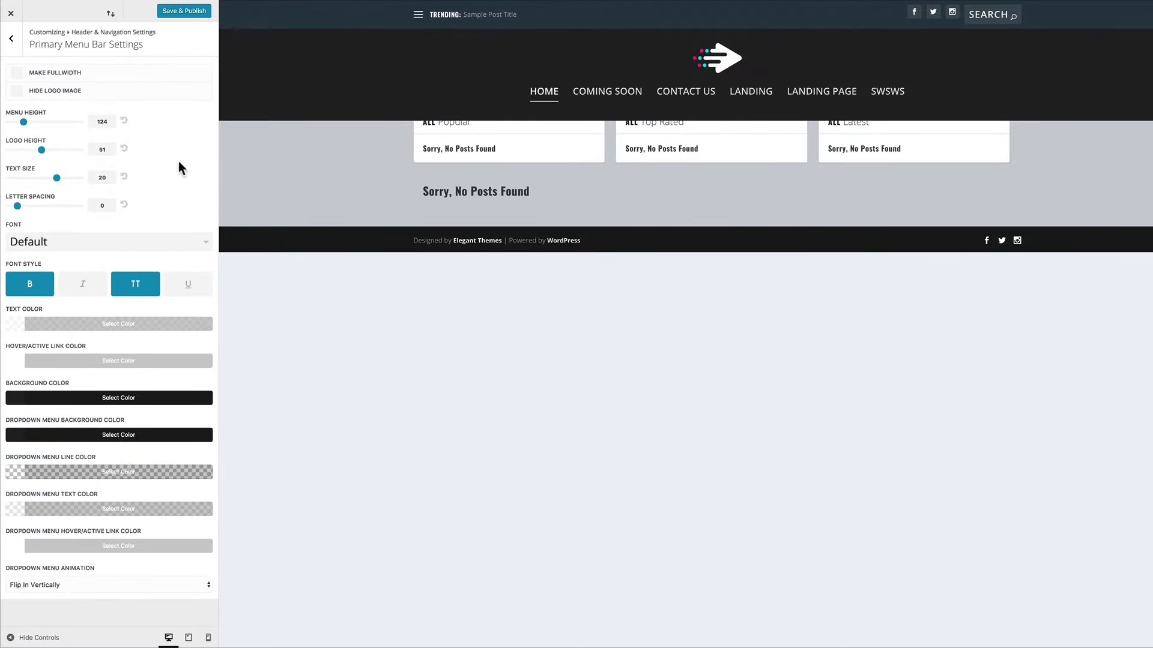
pyautogui.click(193, 11)
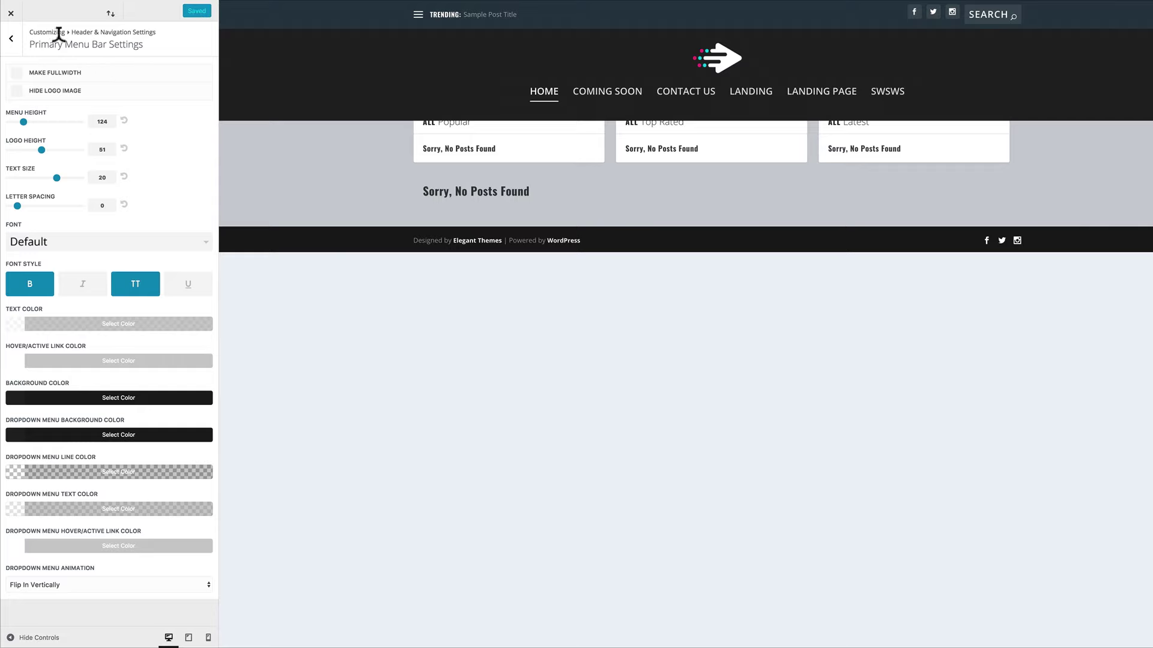
# Set the text size of the secondary menu bar to 20.
pyautogui.click(12, 41)
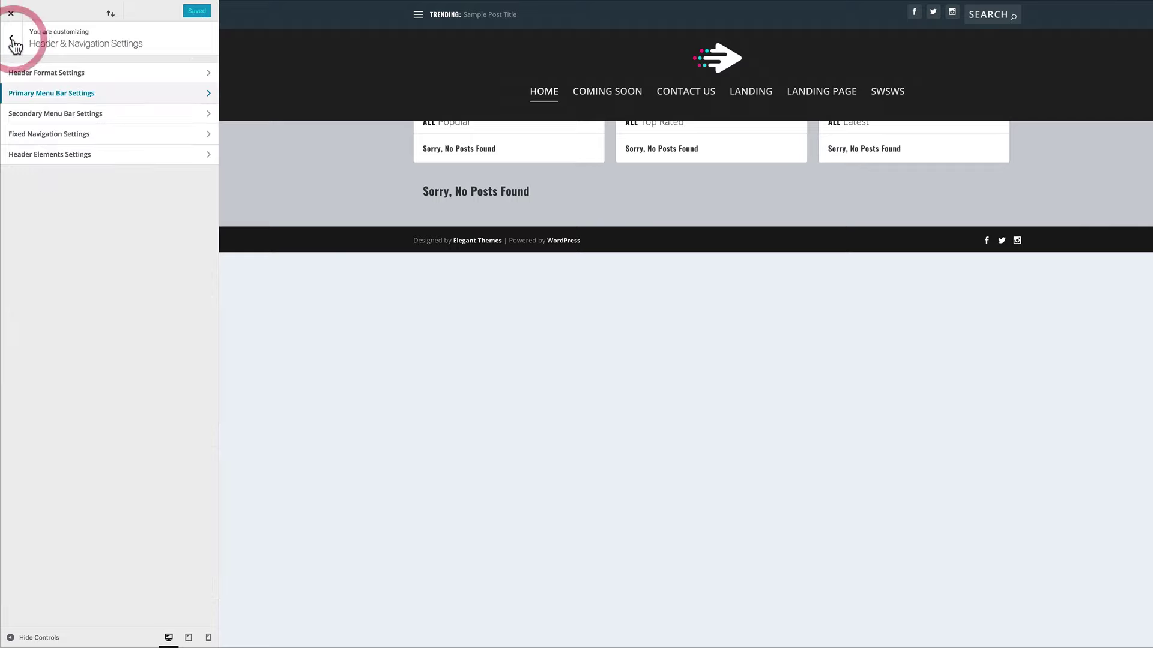
pyautogui.click(50, 114)
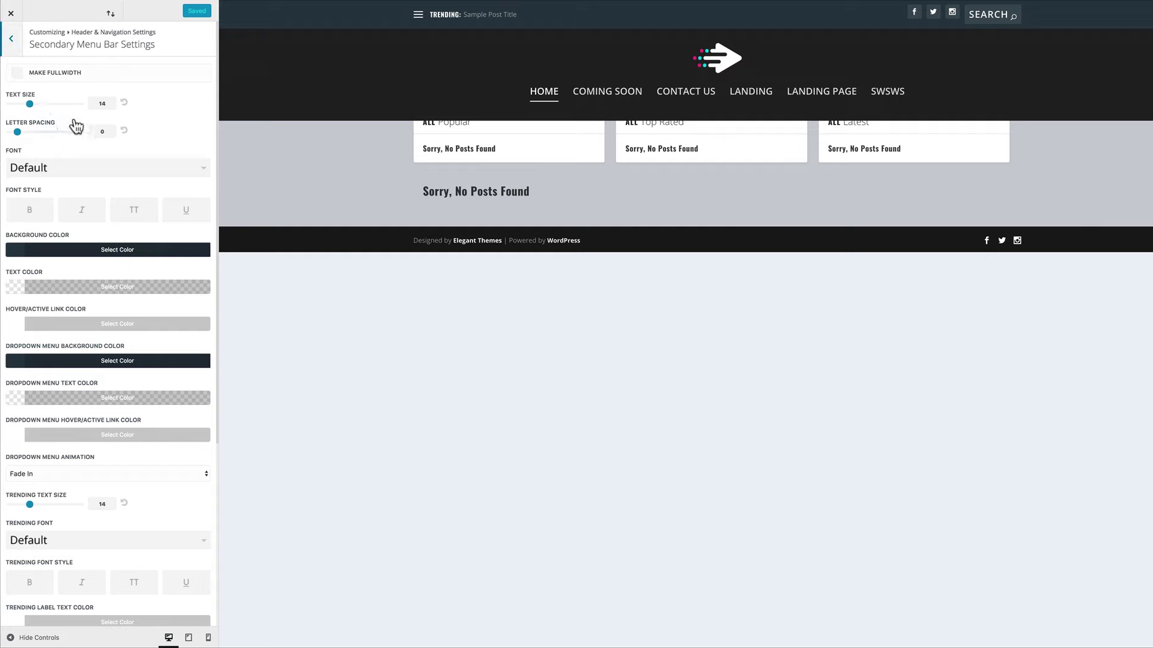
pyautogui.click(99, 103)
pyautogui.doubleClick(98, 101)
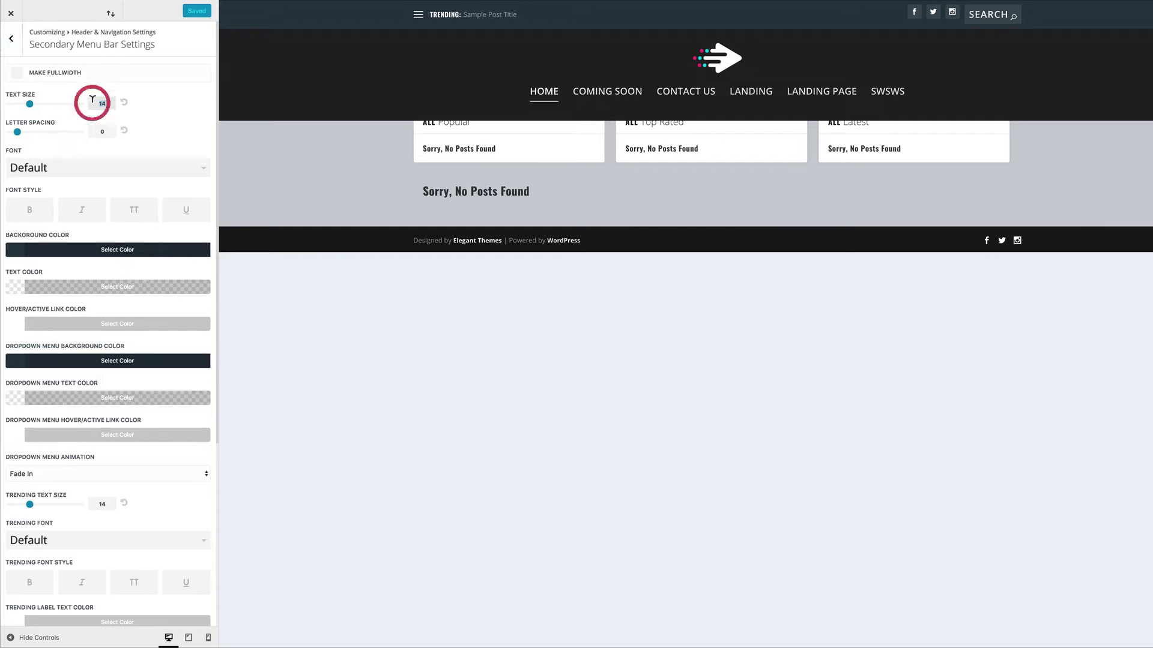
pyautogui.write('20')
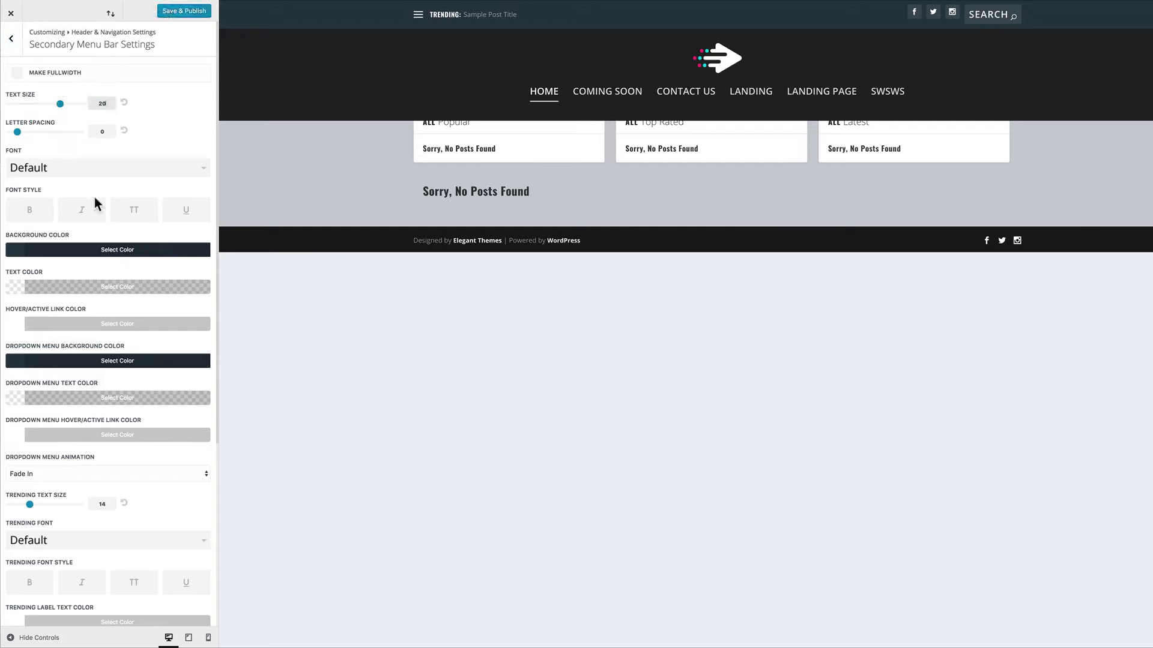
# Set both the background color and the dropdown menu background color of the secondary menu bar to #121212.
pyautogui.click(15, 252)
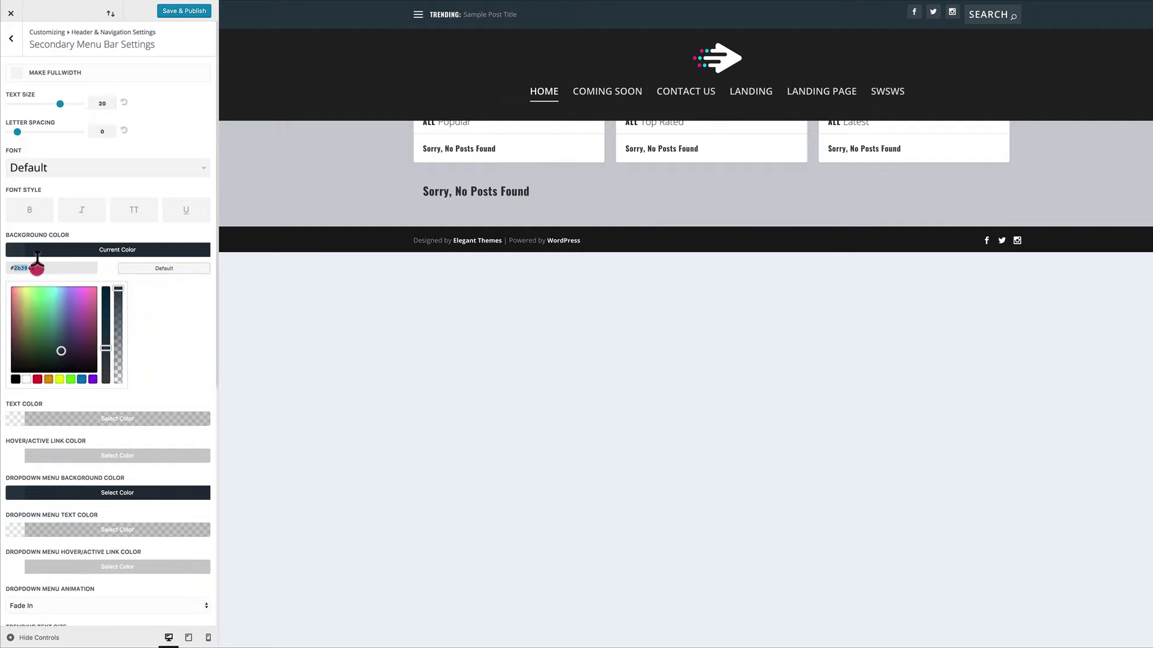
pyautogui.doubleClick(47, 266)
pyautogui.write('121212')
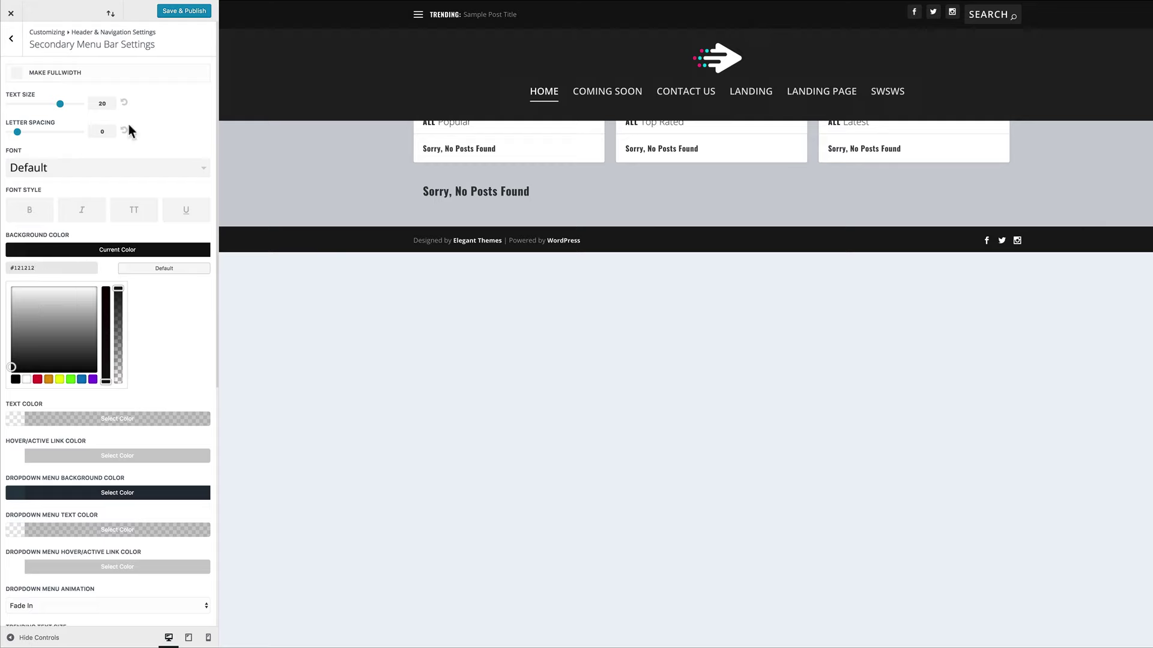
pyautogui.scroll(-2, 198, 328)
pyautogui.click(23, 437)
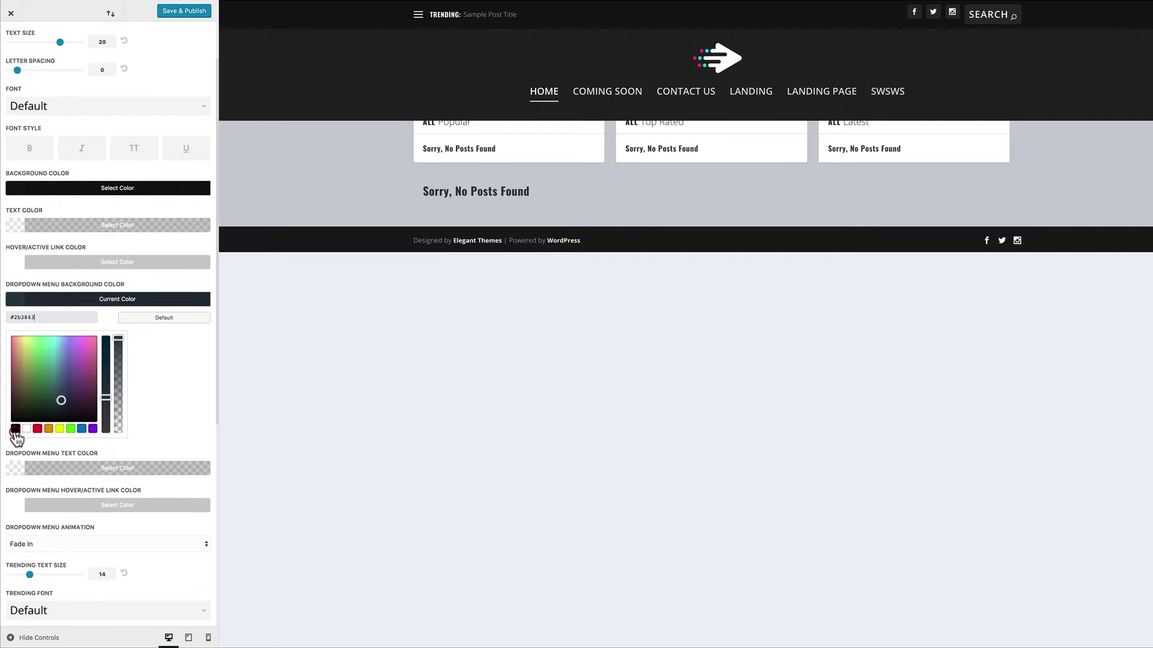
pyautogui.doubleClick(23, 317)
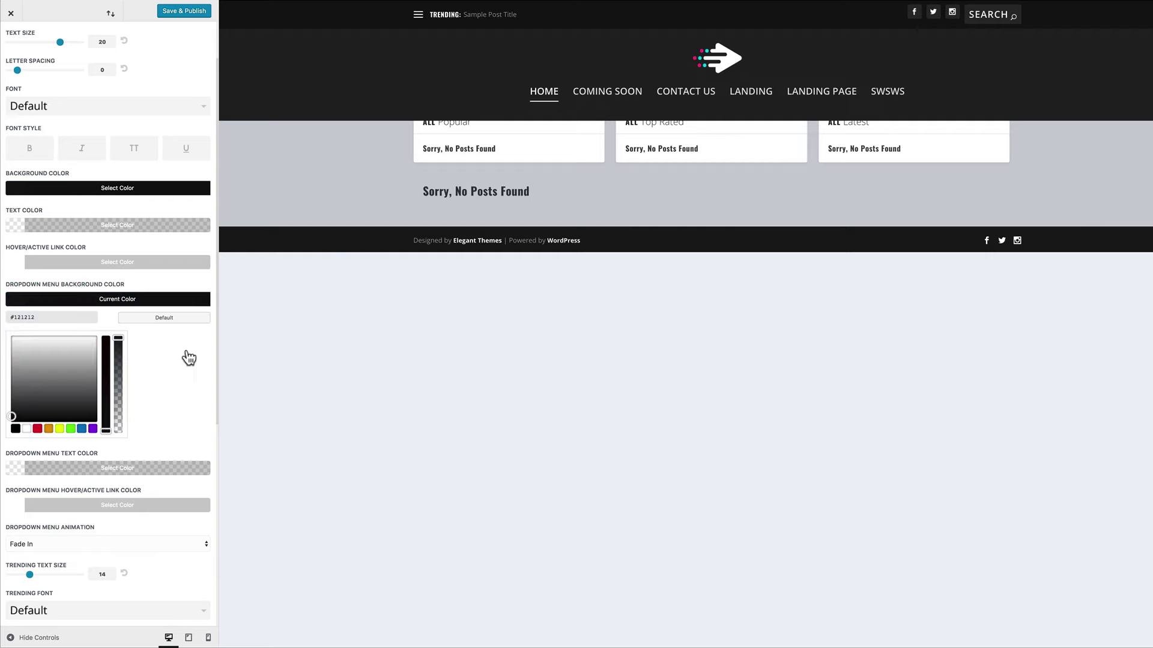
# Set the secondary menu bar's trending text size to 16 and its search, cart and icon text size to 16.
pyautogui.scroll(-3, 189, 358)
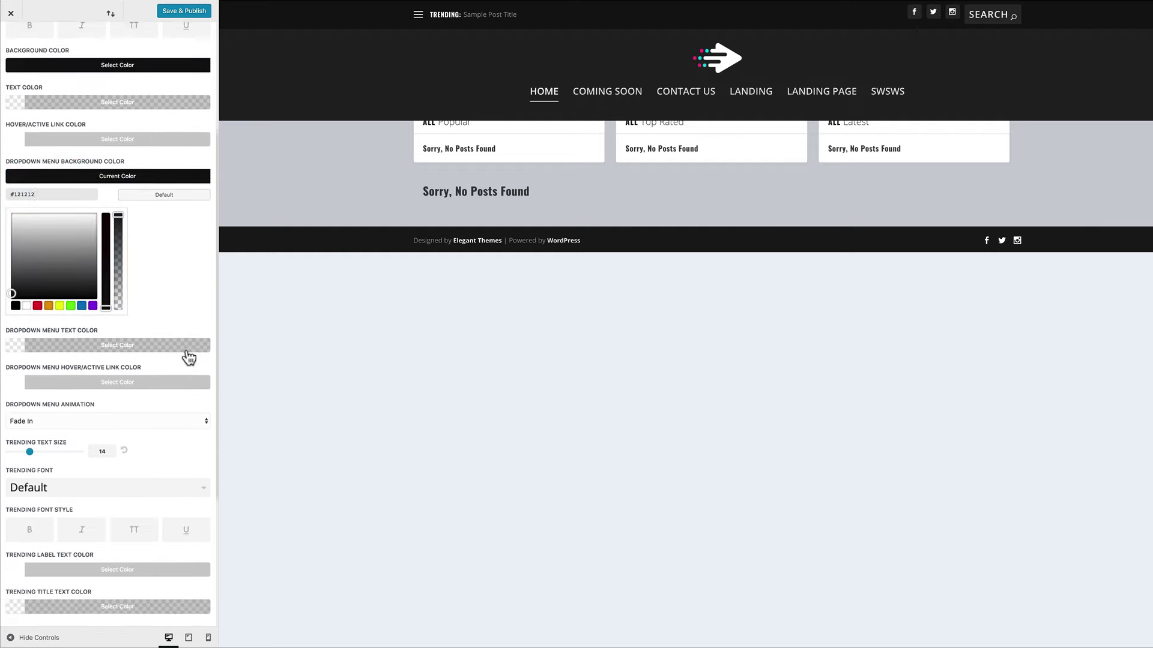
pyautogui.click(103, 426)
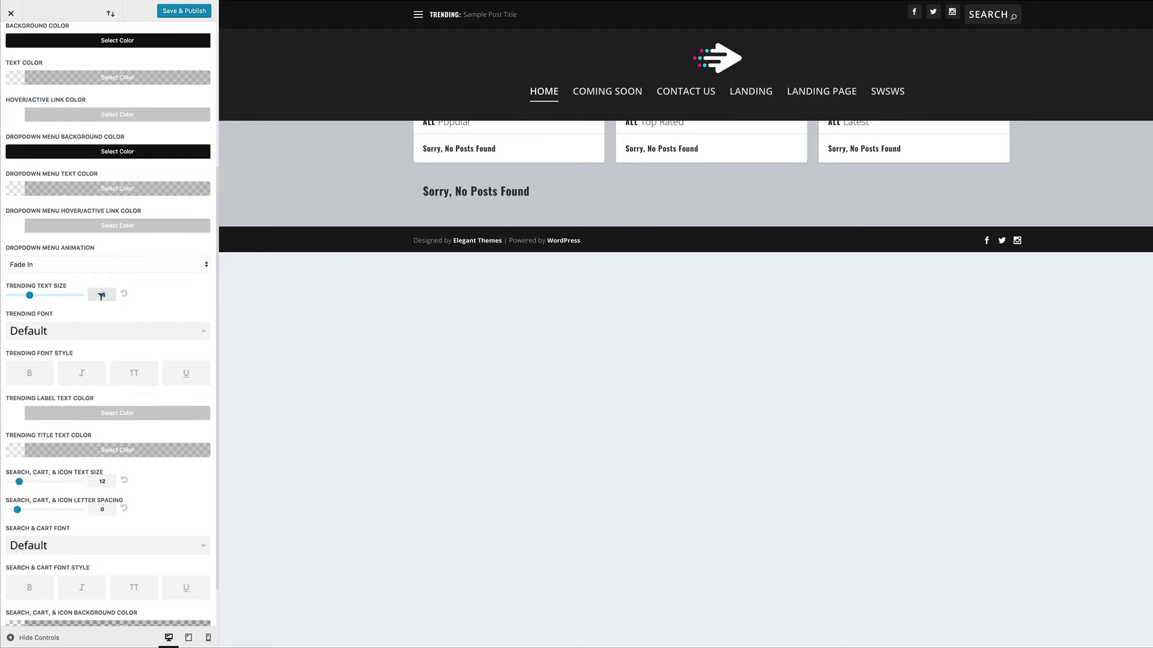
pyautogui.press('Up')
pyautogui.press('Up')
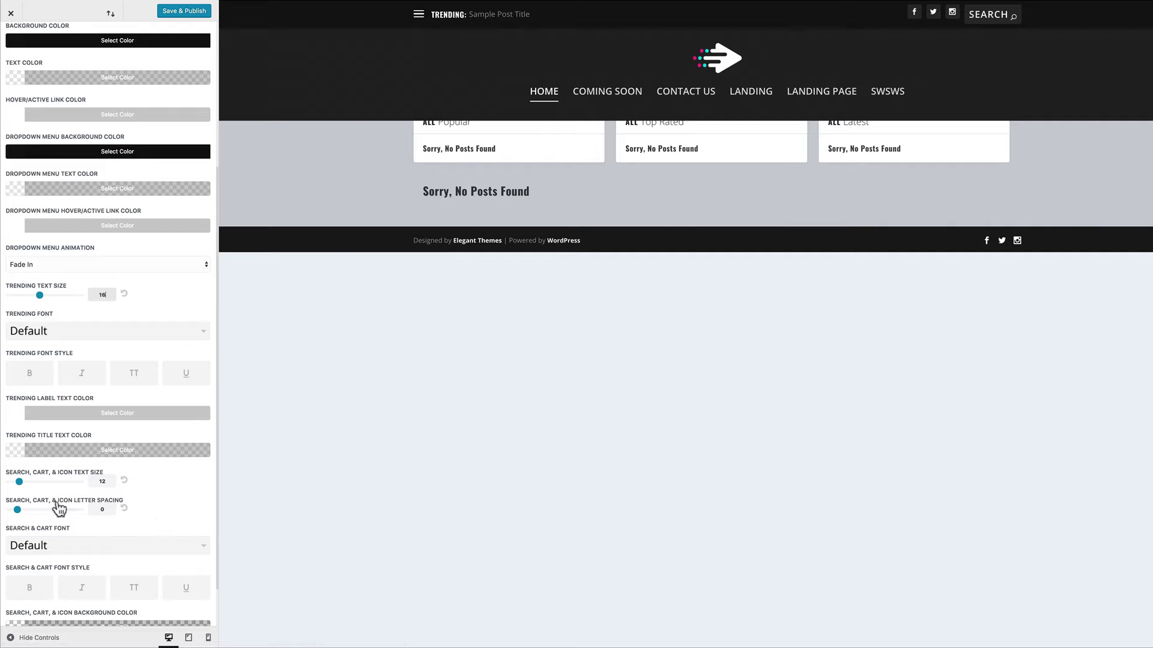
pyautogui.doubleClick(103, 480)
pyautogui.write('16')
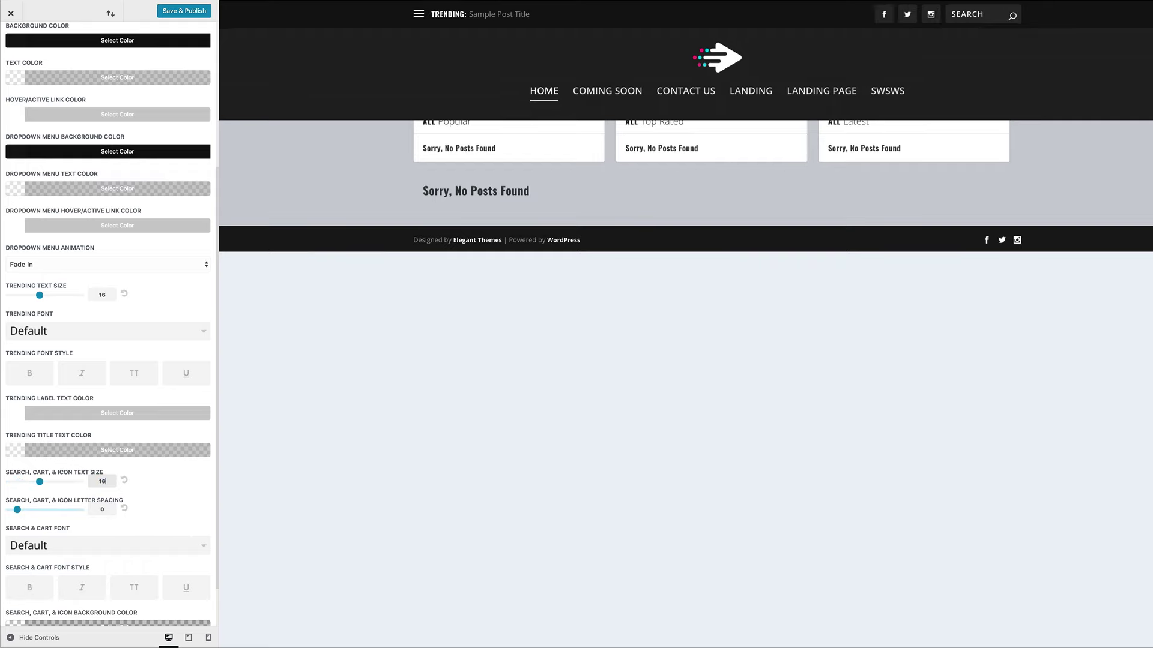
# Set the secondary menu bar's search, cart and icon background color to #444444, and save and publish the settings.
pyautogui.scroll(-2, 180, 458)
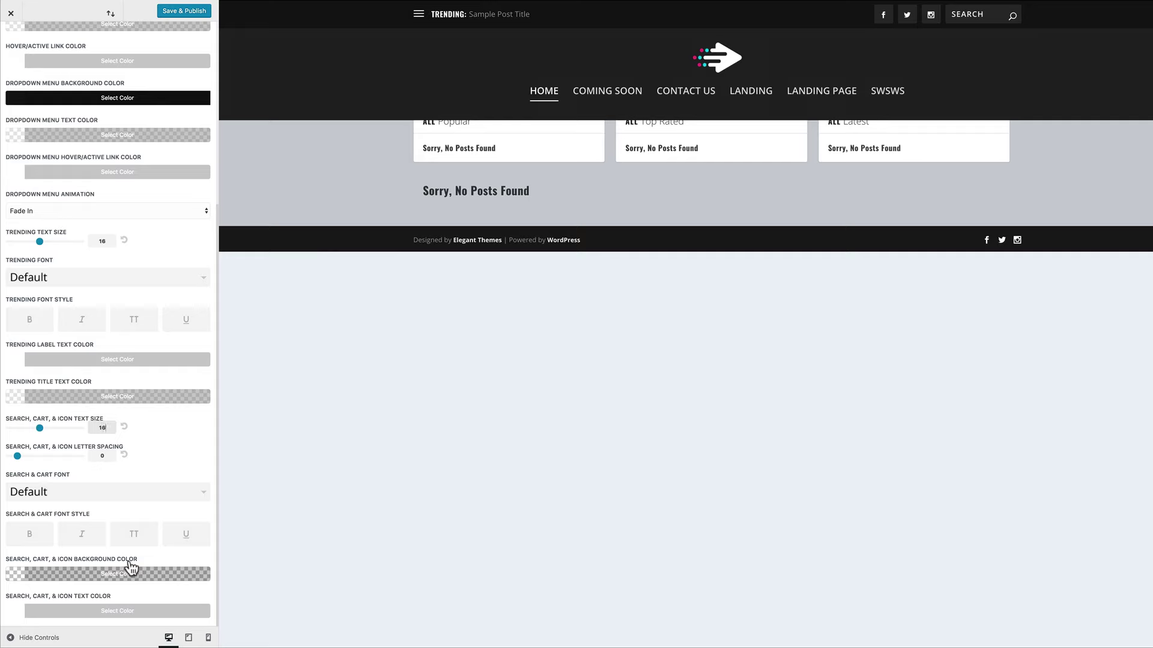
pyautogui.click(18, 575)
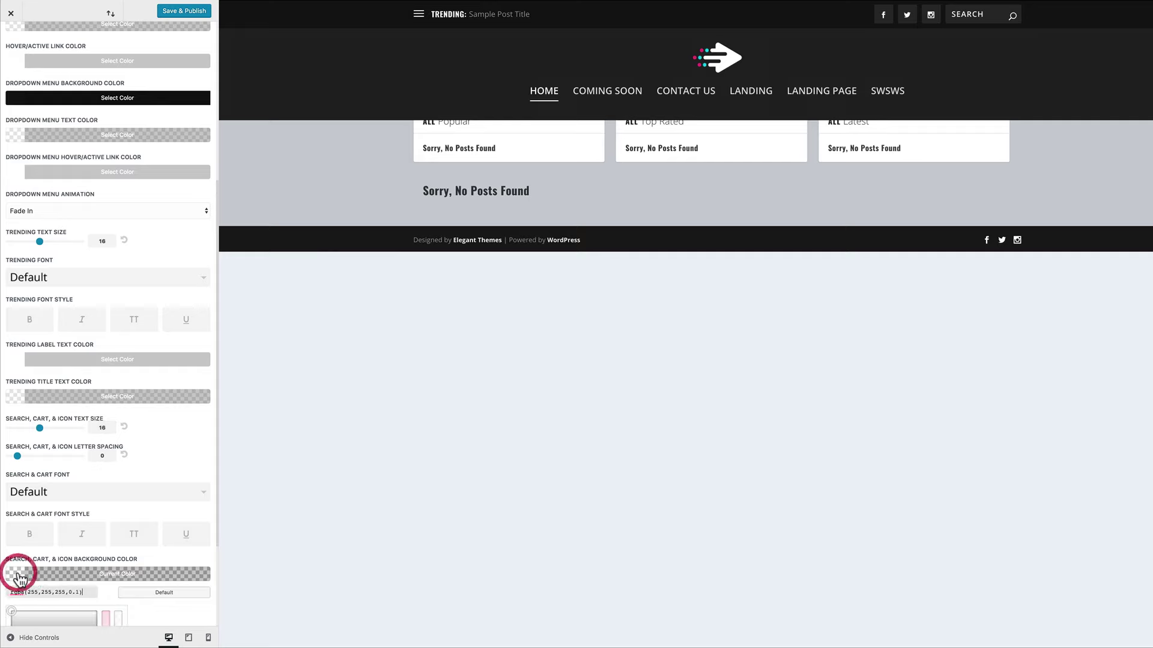
pyautogui.scroll(-5, 128, 577)
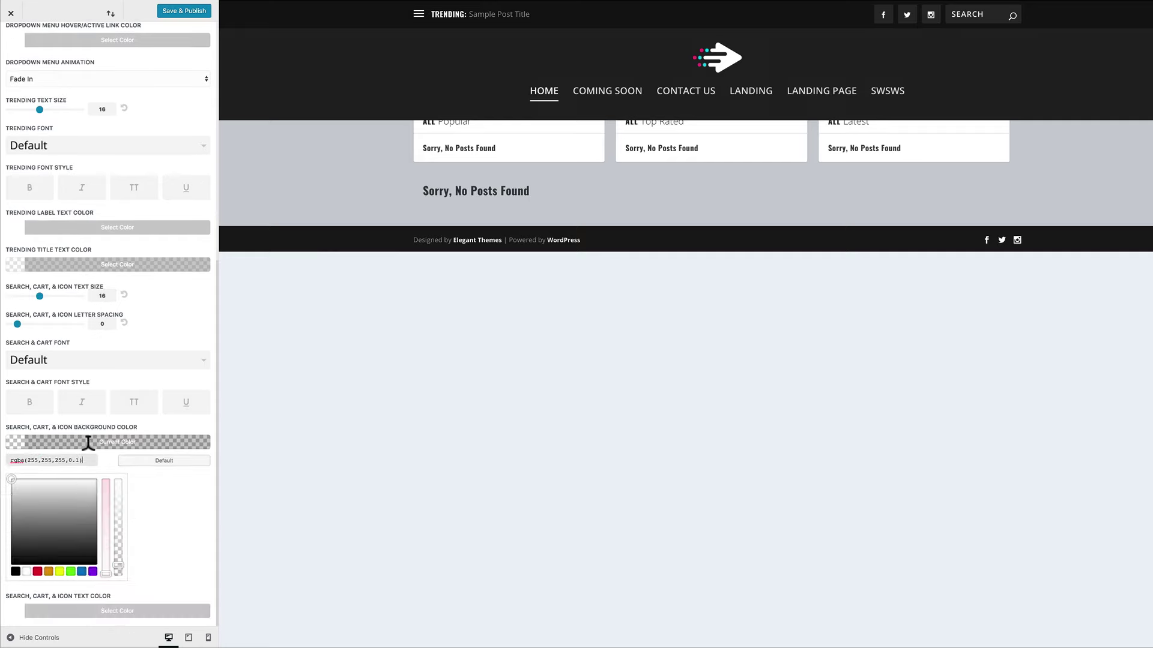
pyautogui.moveTo(87, 461); pyautogui.dragTo(2, 463)
pyautogui.write('444444')
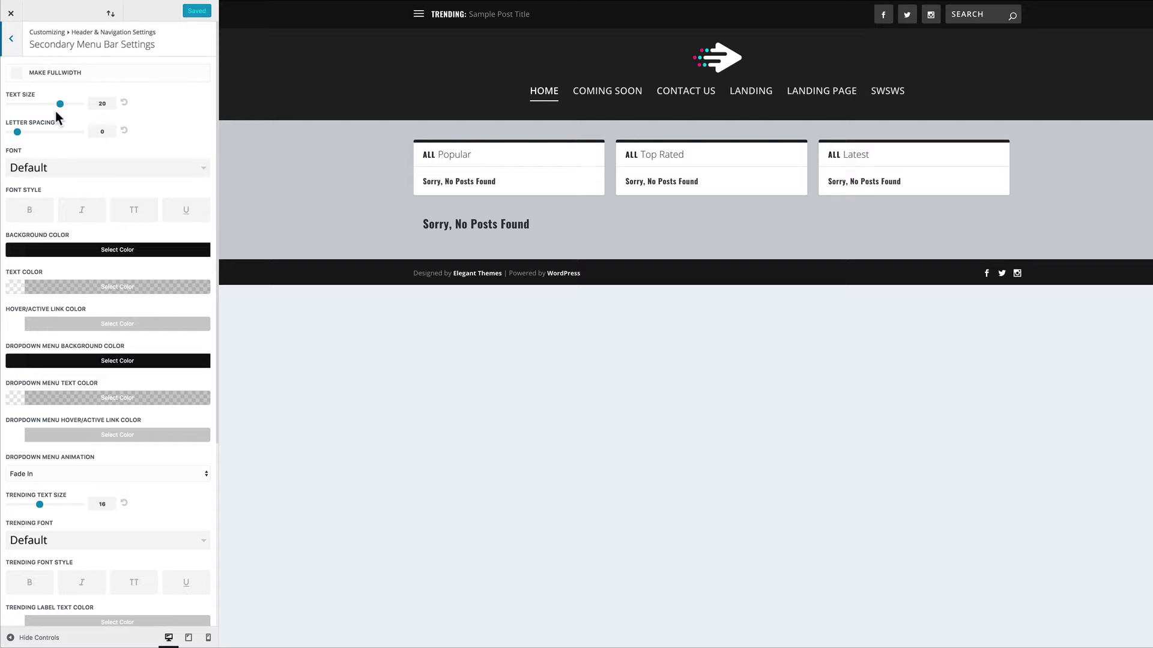
# In the fixed navigation settings, set the menu height to 60 and hide the logo image.
pyautogui.click(12, 39)
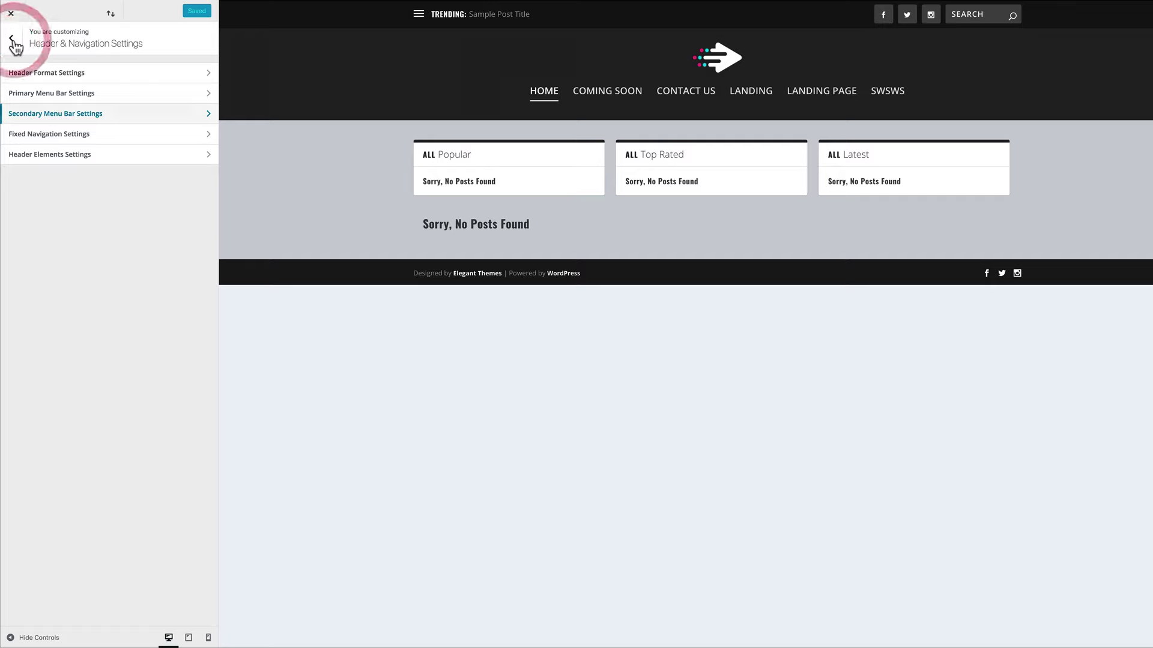
pyautogui.click(63, 140)
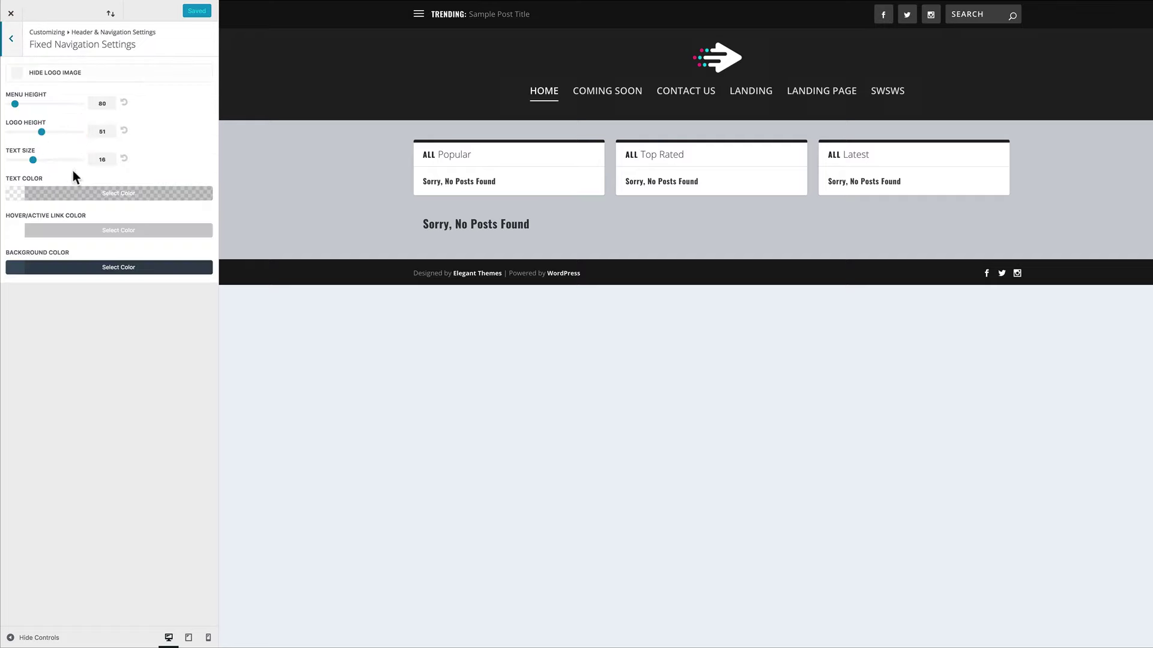
pyautogui.click(96, 102)
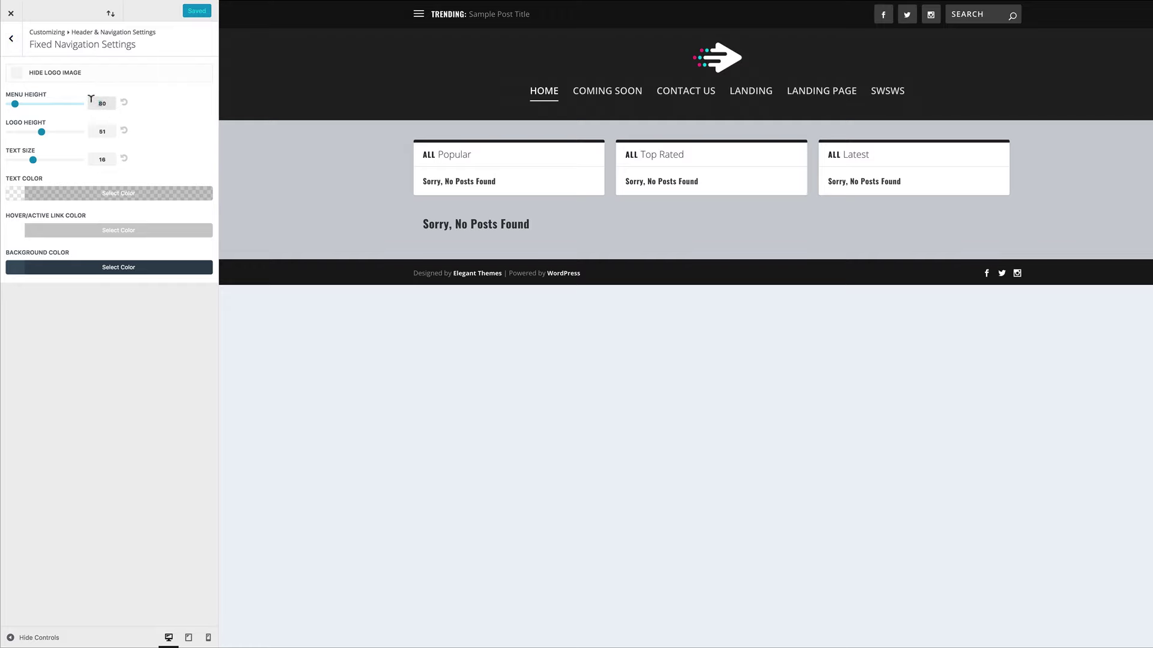
pyautogui.press('BackSpace')
pyautogui.write('6')
pyautogui.click(19, 75)
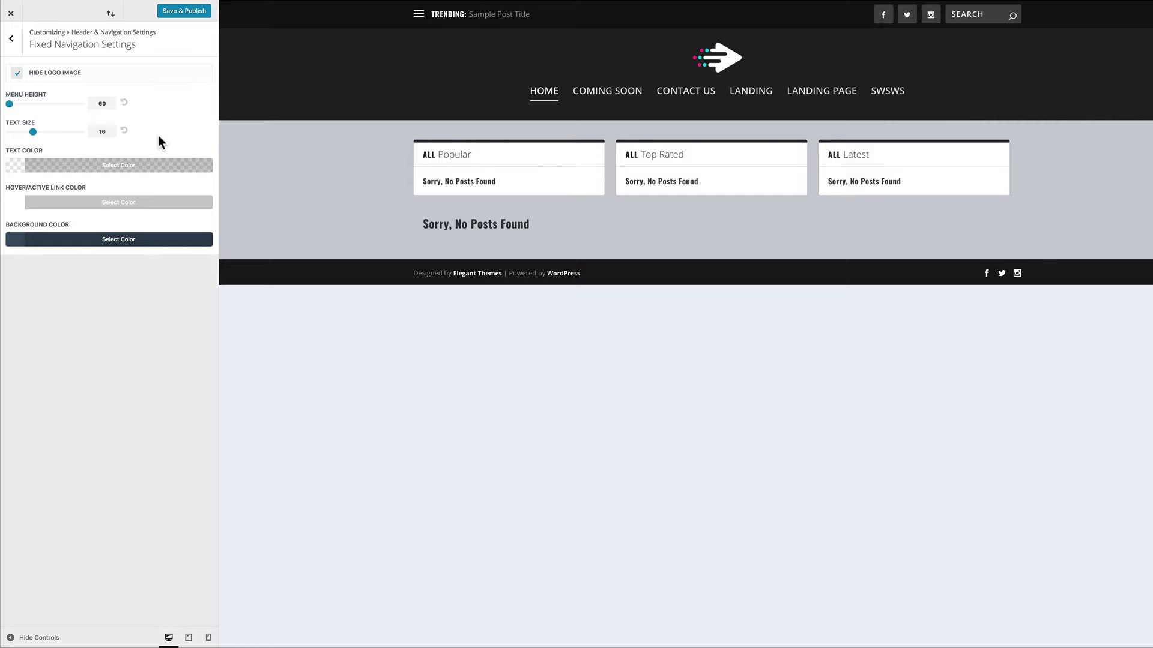
# Set the fixed navigation's background color to #222222, save and publish it, and leave the theme customizer.
pyautogui.click(24, 239)
pyautogui.moveTo(44, 259); pyautogui.dragTo(11, 258)
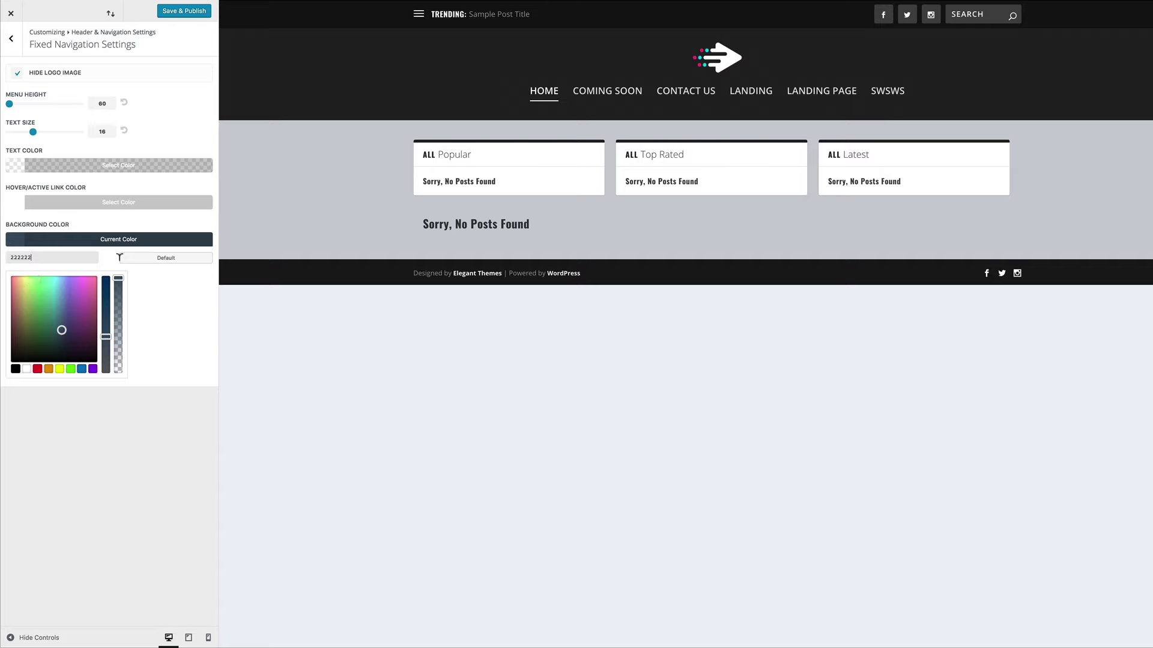
pyautogui.click(188, 13)
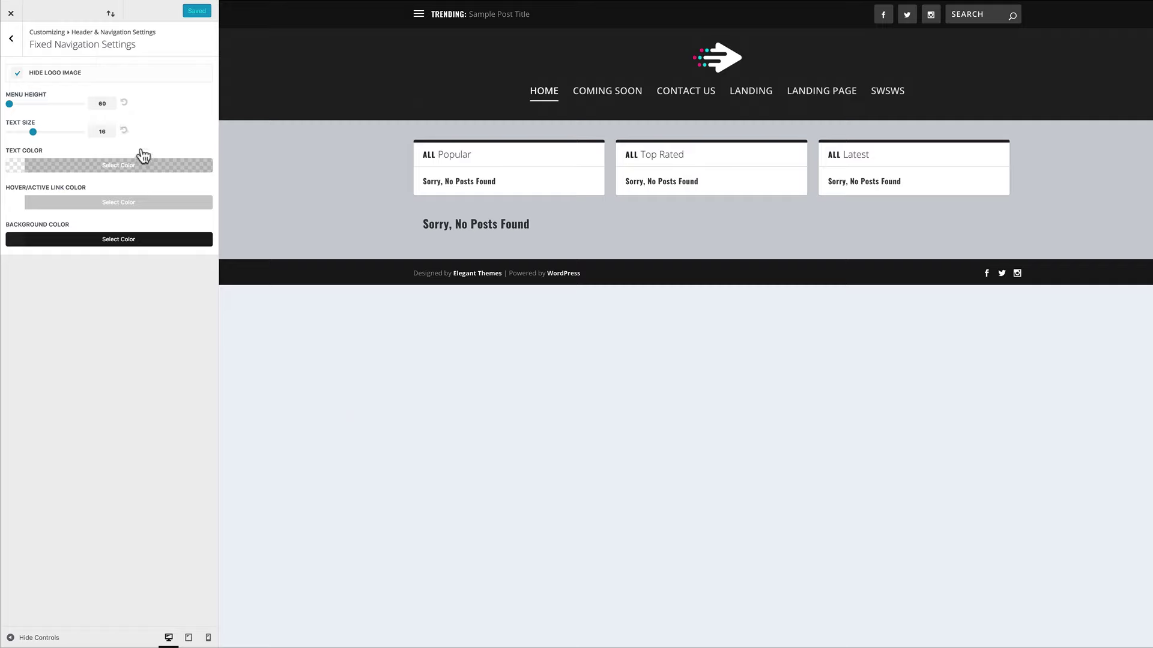
pyautogui.click(13, 15)
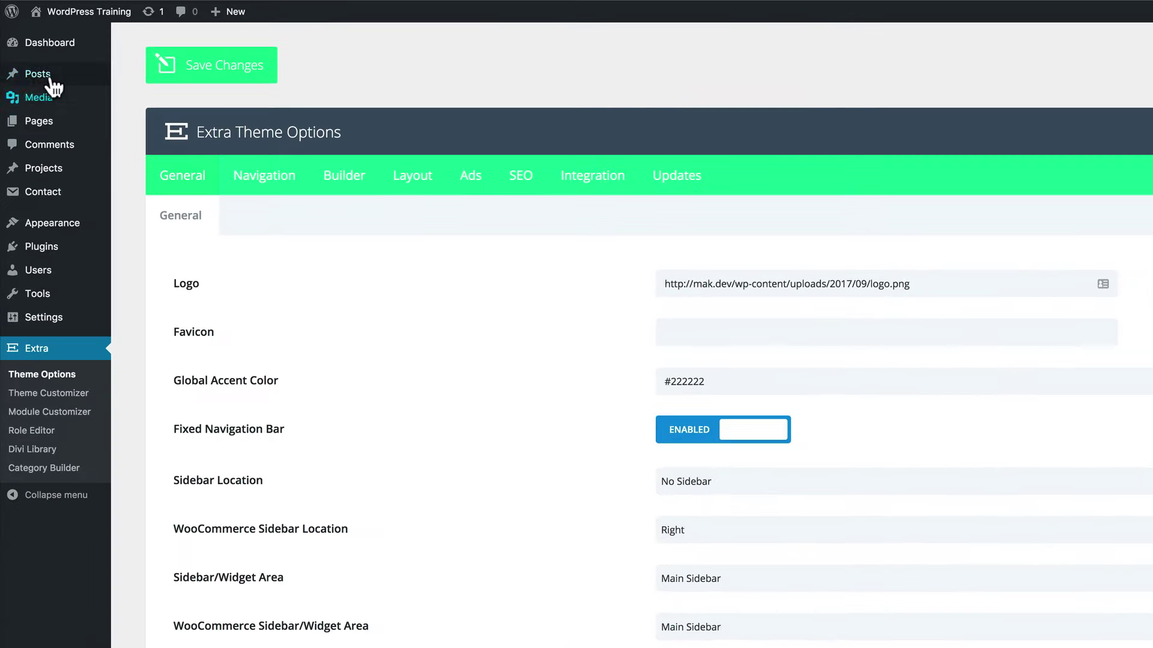
# Start a new post category with Electronics as both its name and its slug.
pyautogui.moveTo(44, 82)
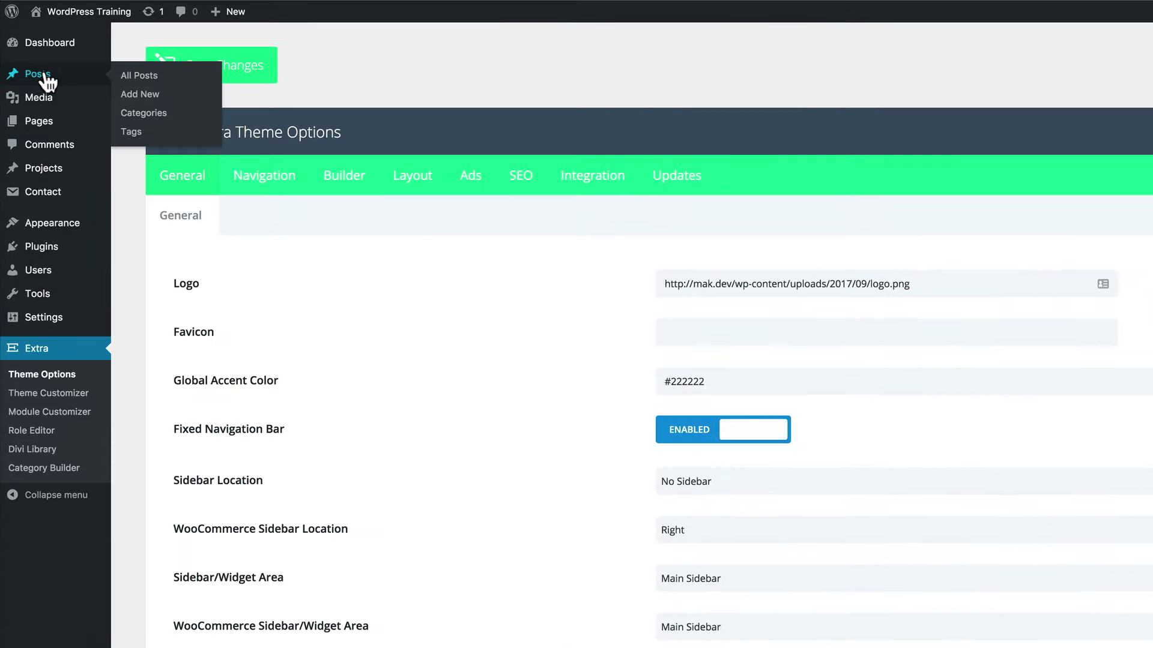
pyautogui.click(154, 114)
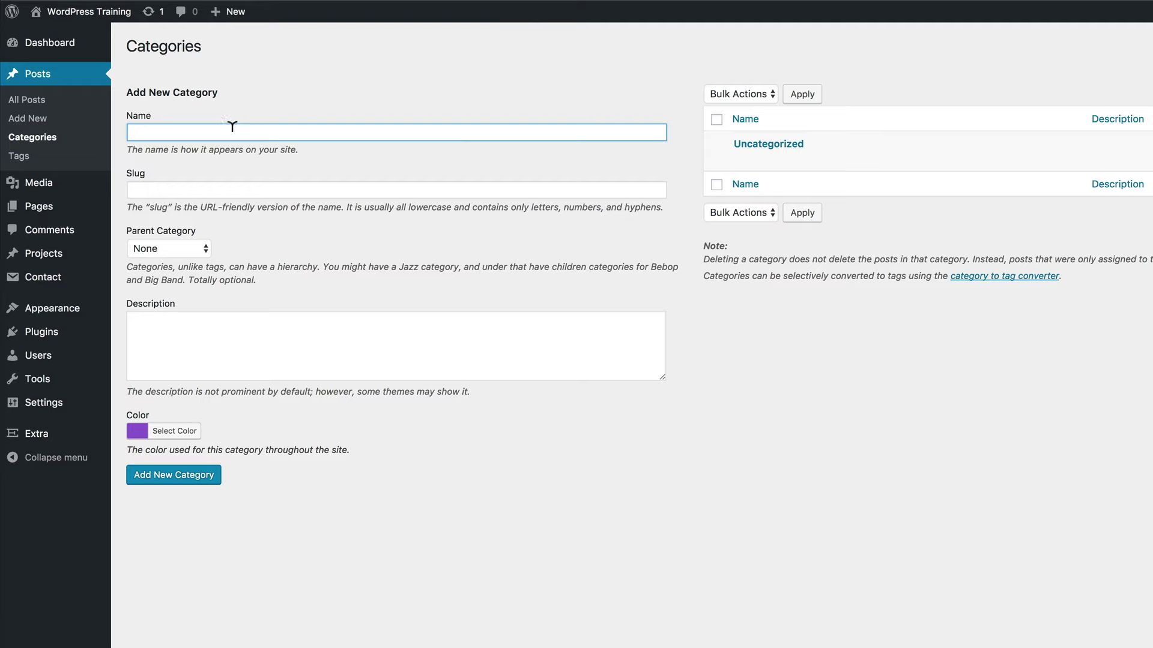
pyautogui.write('Electronics')
pyautogui.doubleClick(202, 129)
pyautogui.hotkey('ctrl', 'c')
pyautogui.click(187, 184)
pyautogui.hotkey('ctrl', 'v')
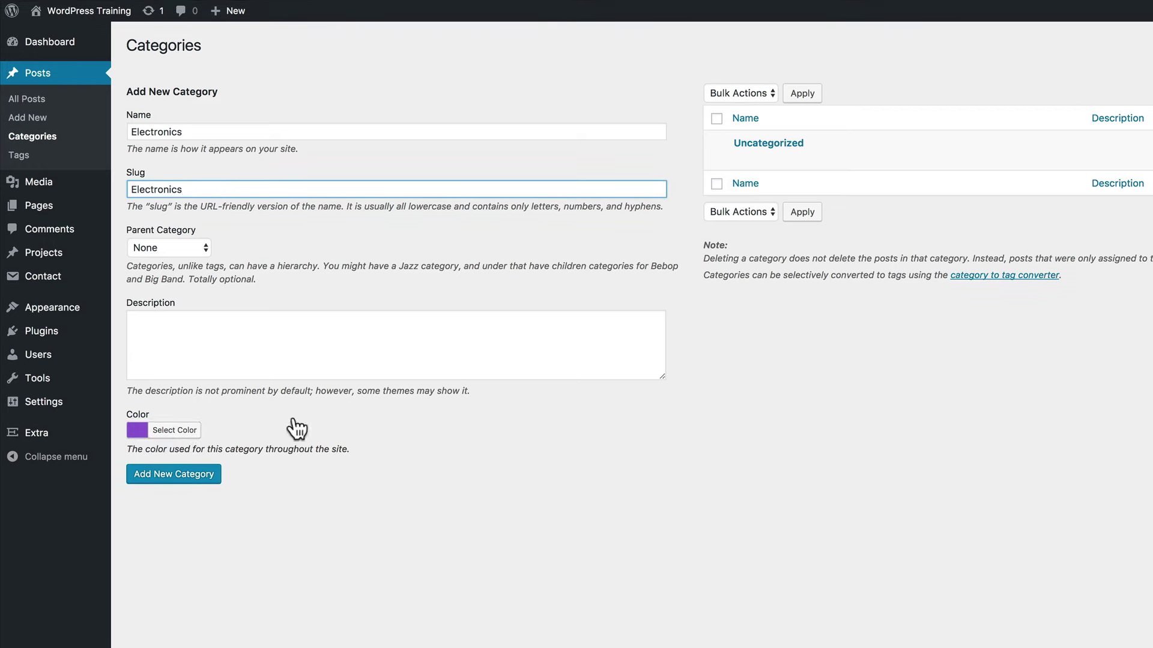
# Set the Electronics category's color to #5bd999 and add the category.
pyautogui.click(144, 432)
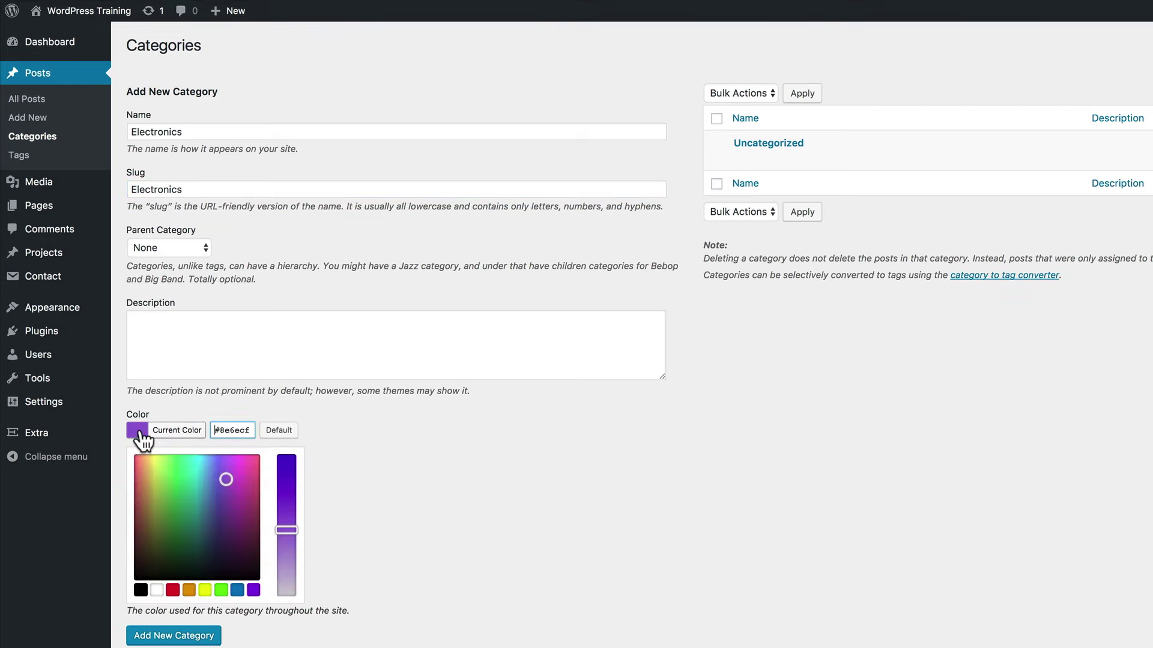
pyautogui.click(226, 430)
pyautogui.write('5bd999')
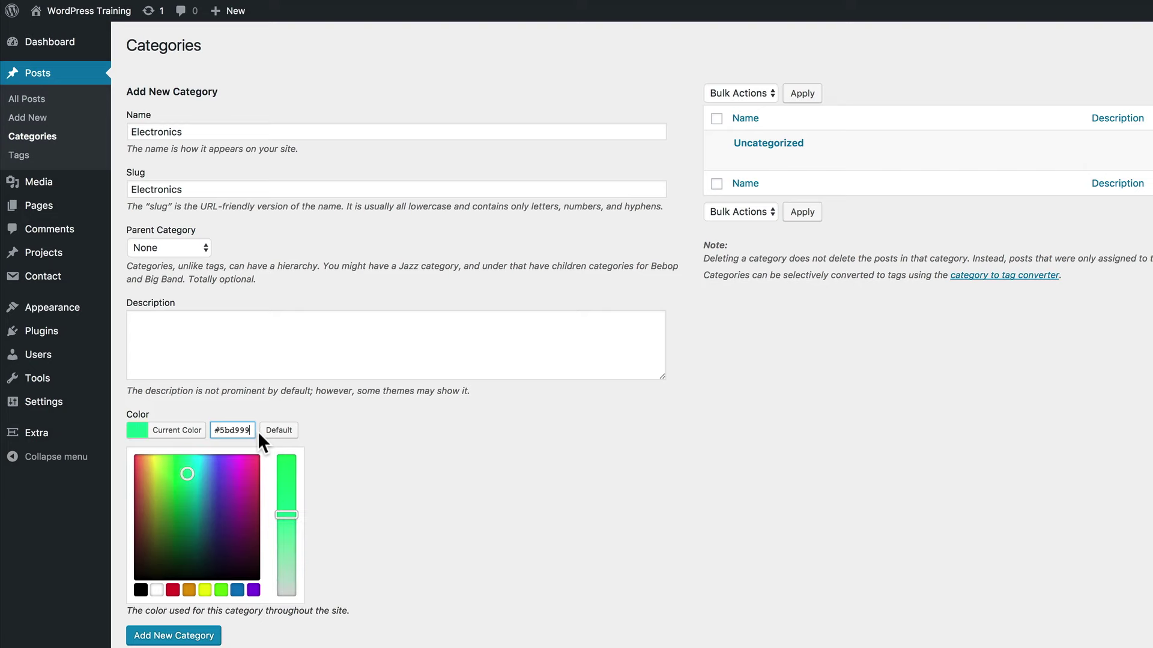
pyautogui.scroll(-3, 181, 564)
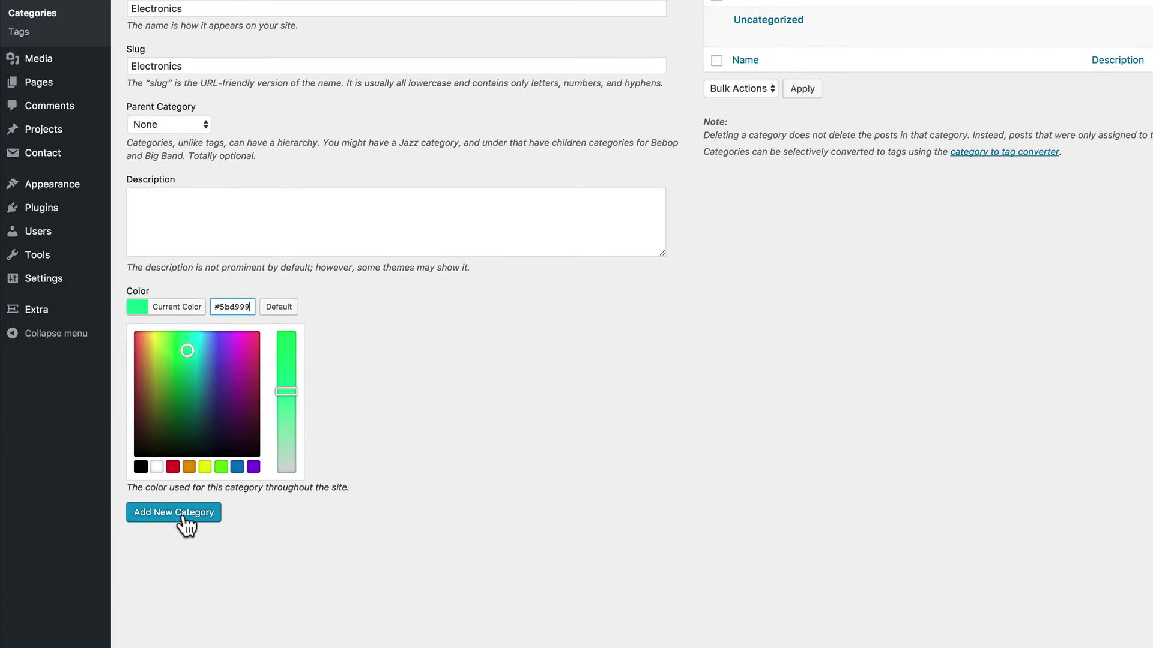
pyautogui.click(183, 516)
pyautogui.scroll(3, 759, 515)
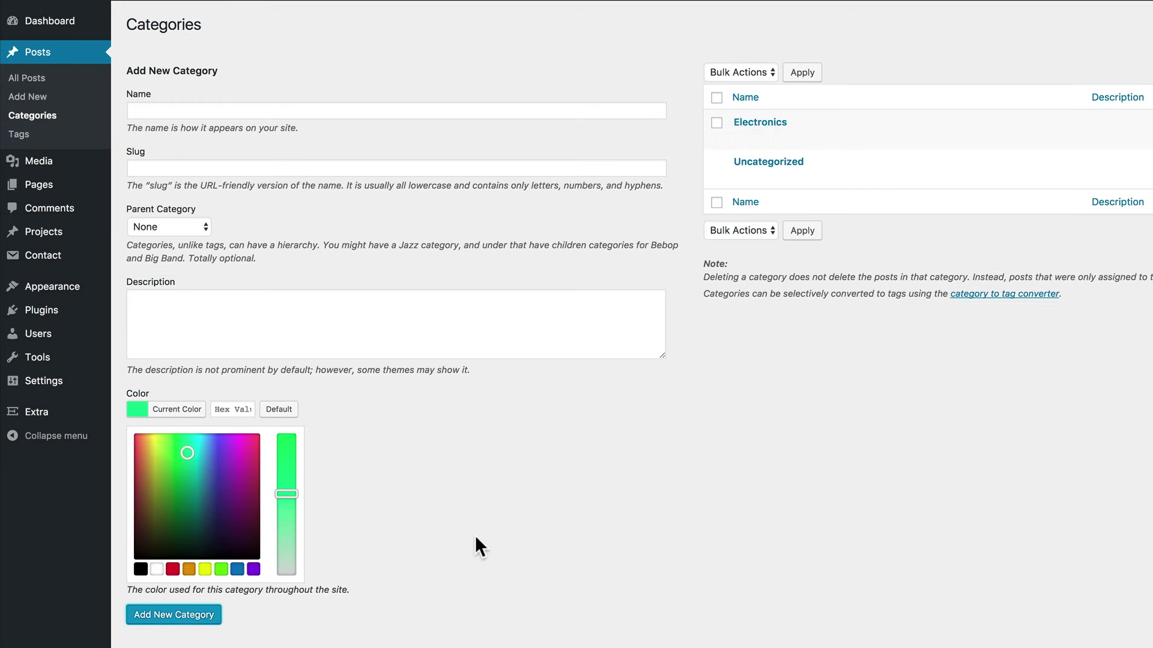
# Name another new post category Clothing and set its color to #00c0e4.
pyautogui.click(166, 110)
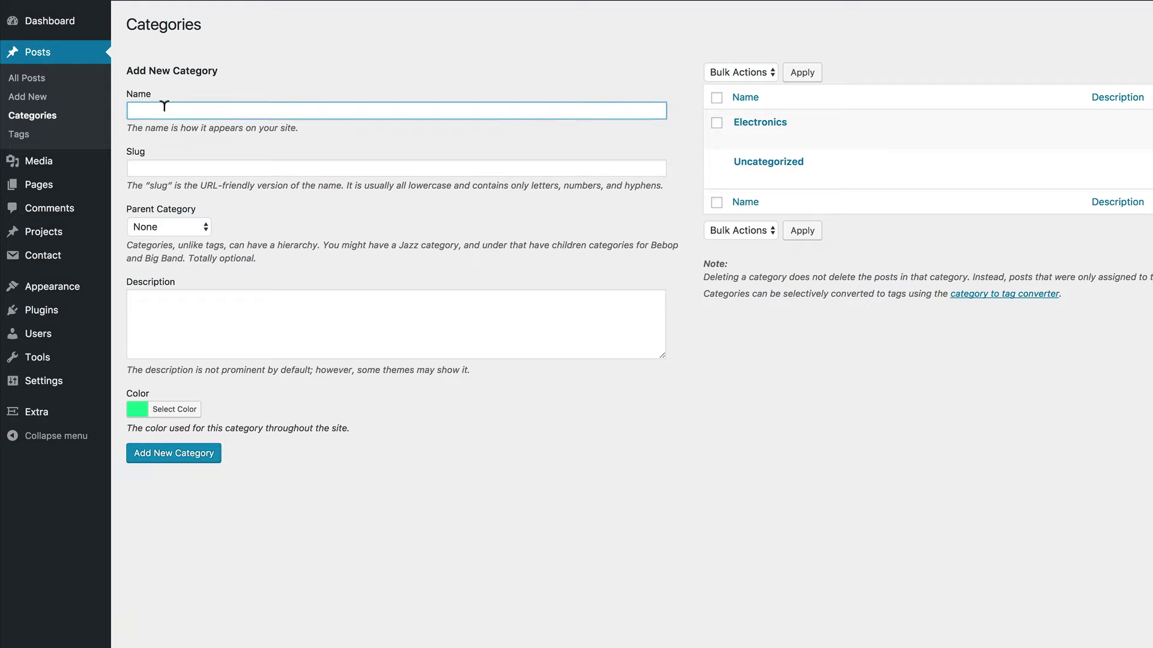
pyautogui.write('Clothing')
pyautogui.click(183, 169)
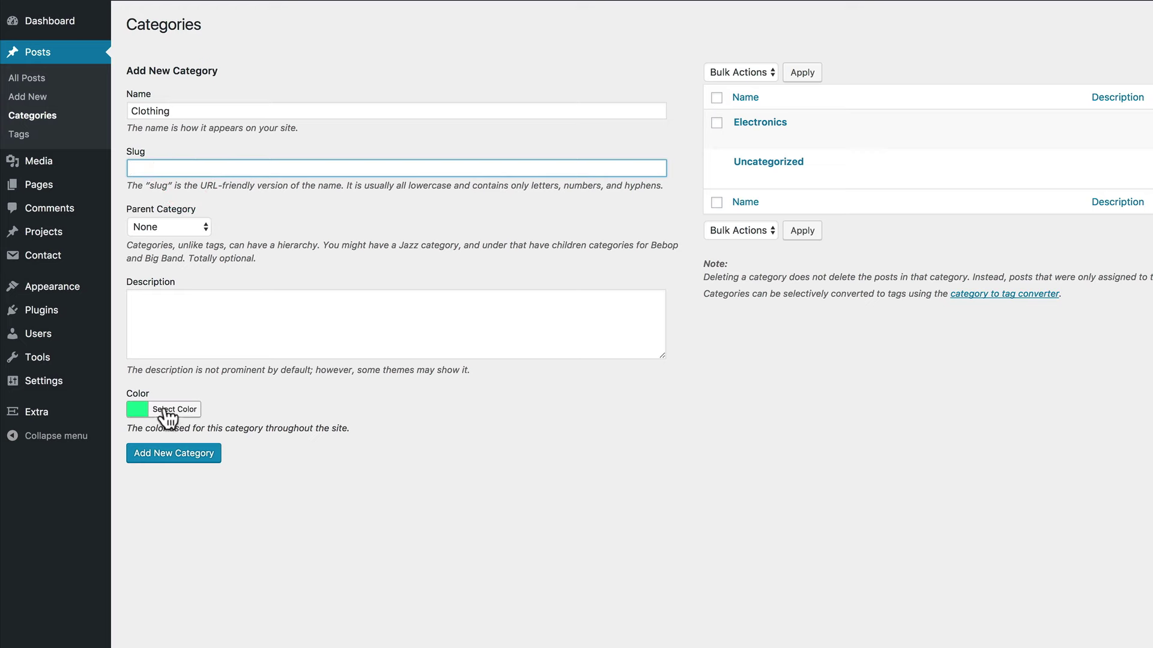
pyautogui.click(147, 420)
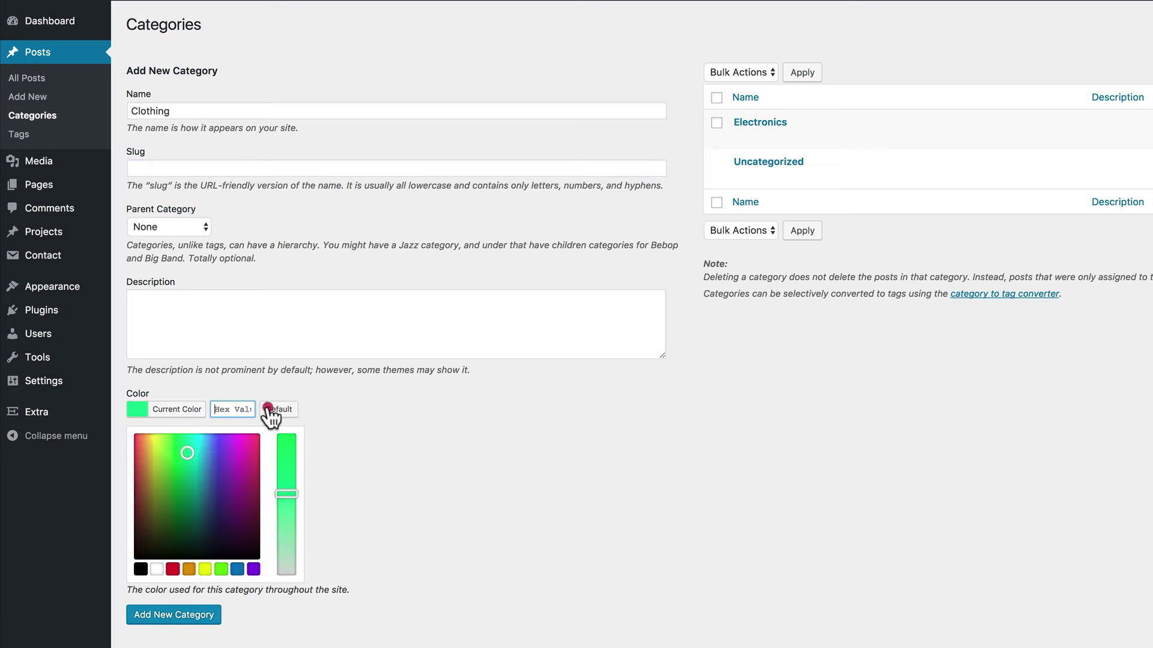
pyautogui.write('00c0e4')
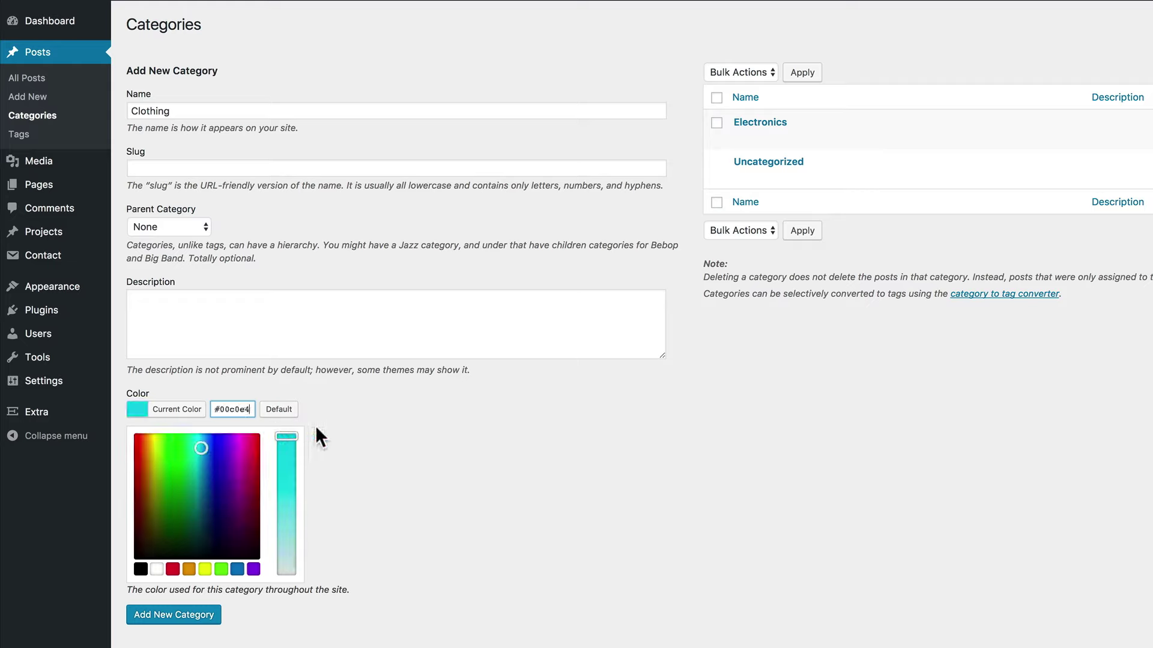
# Copy the name Clothing into the new category's slug and add the category.
pyautogui.click(170, 167)
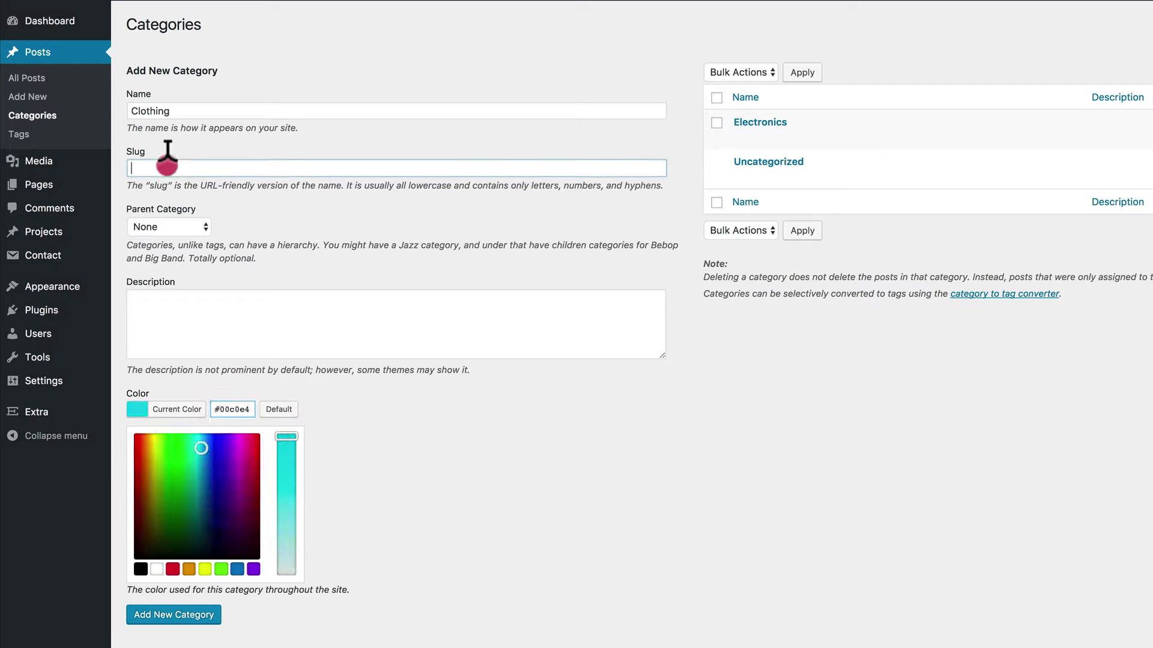
pyautogui.doubleClick(173, 109)
pyautogui.hotkey('ctrl', 'c')
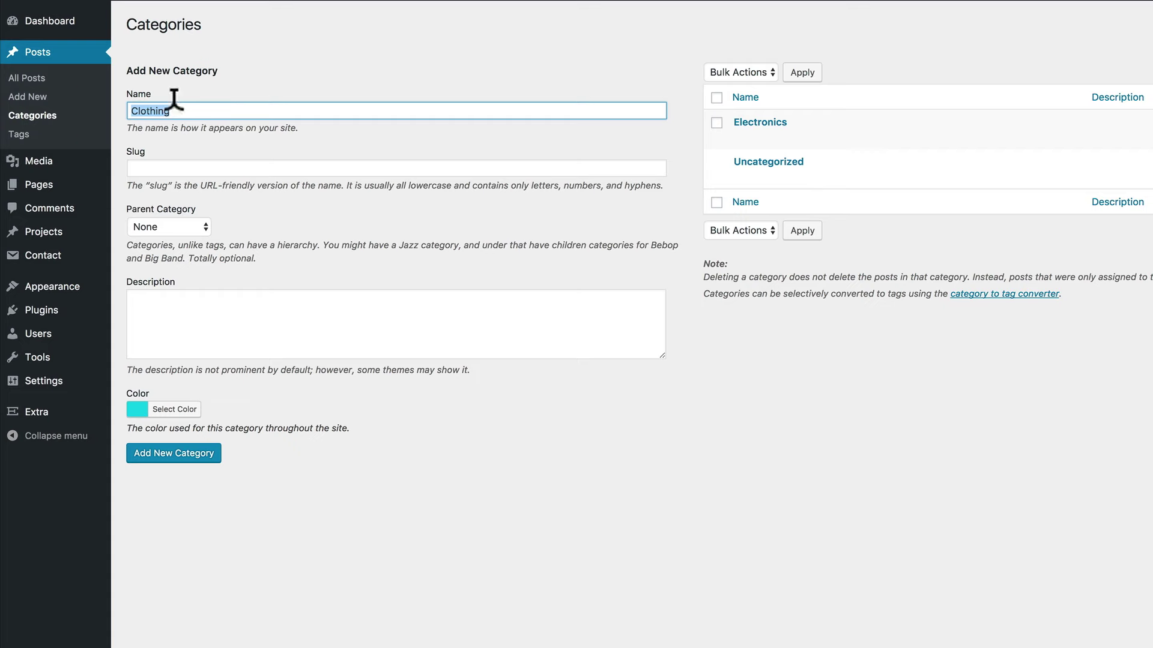
pyautogui.click(142, 165)
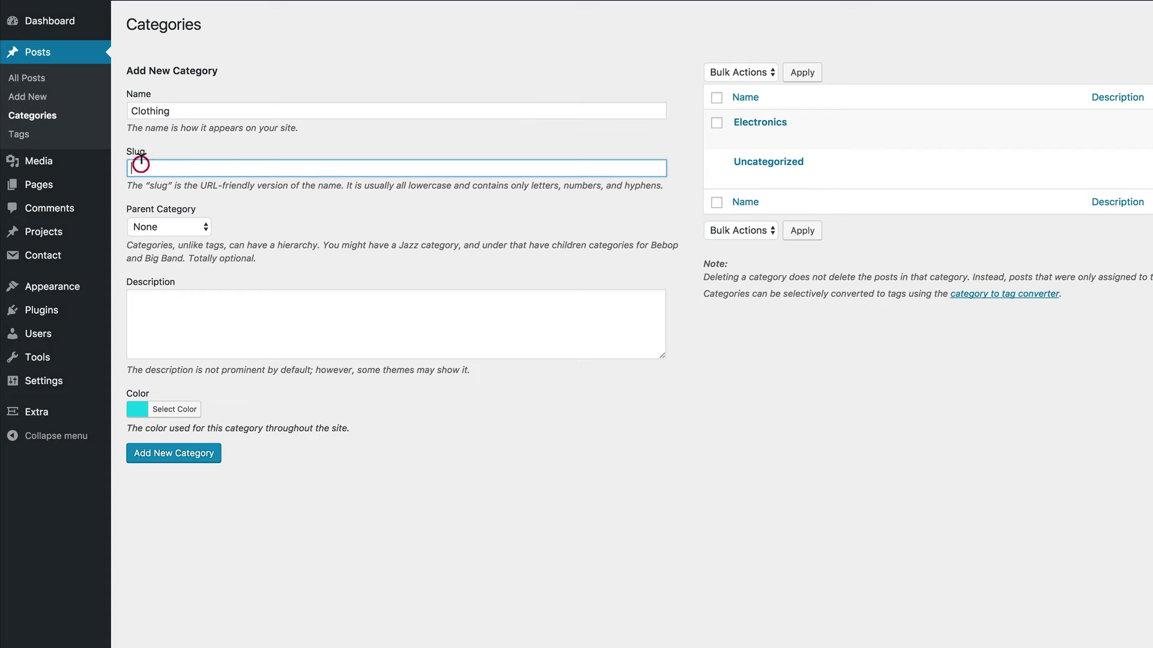
pyautogui.hotkey('ctrl', 'v')
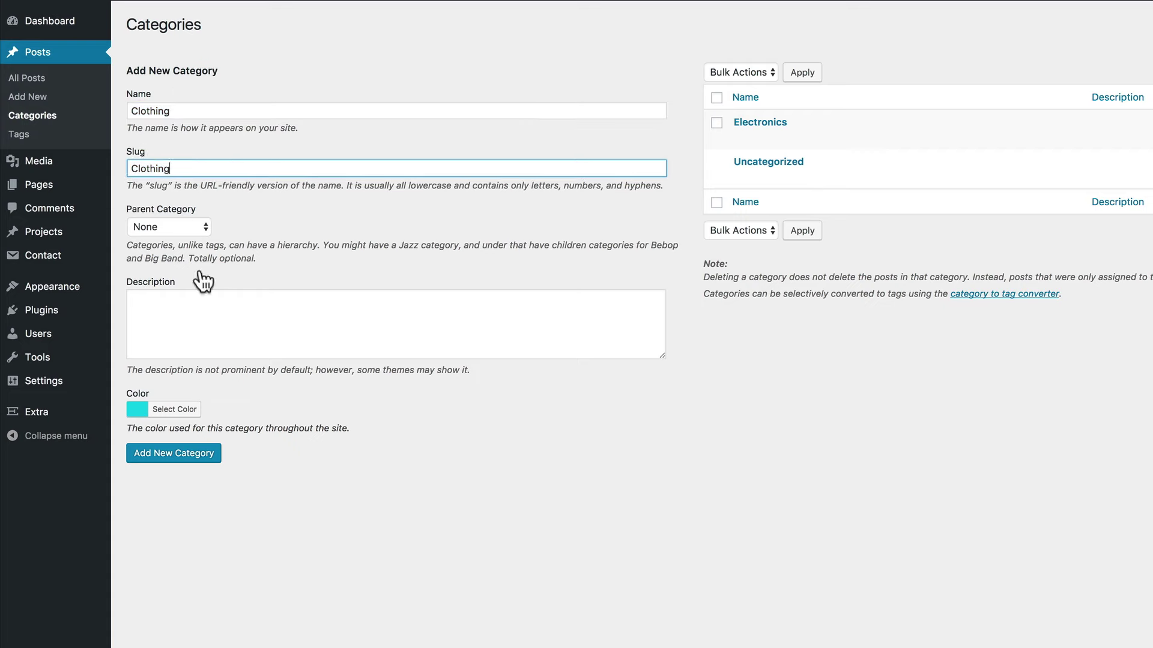
pyautogui.click(199, 456)
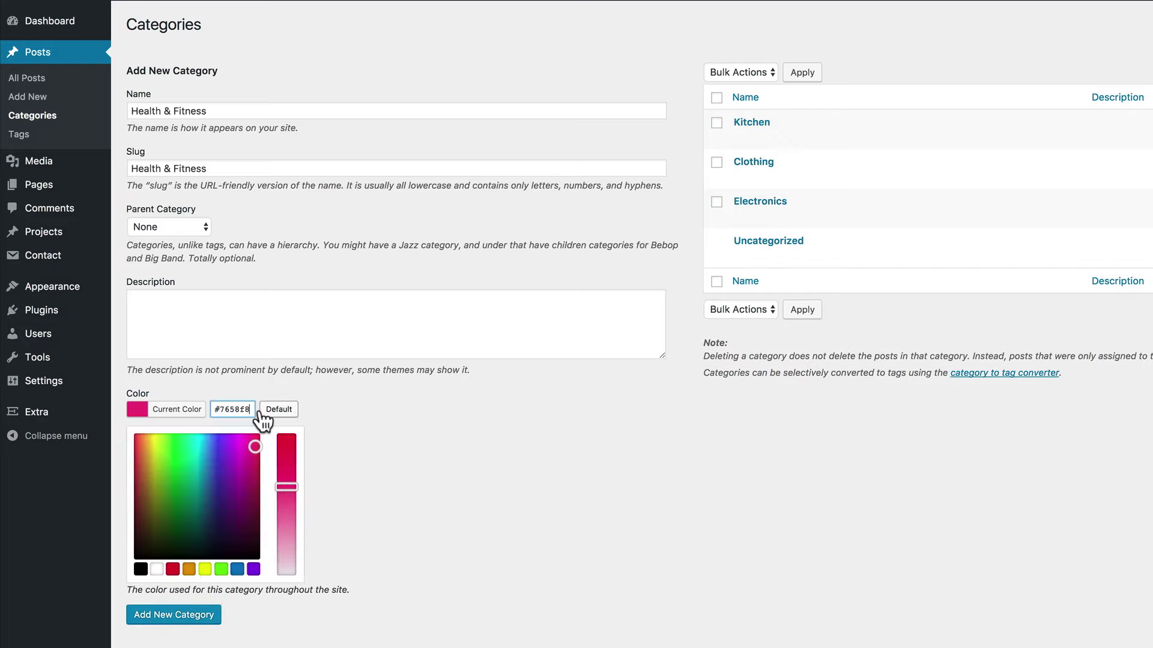
# Add the Health & Fitness category with the color #7658f8, and visit the live site.
pyautogui.write('#7658f8')
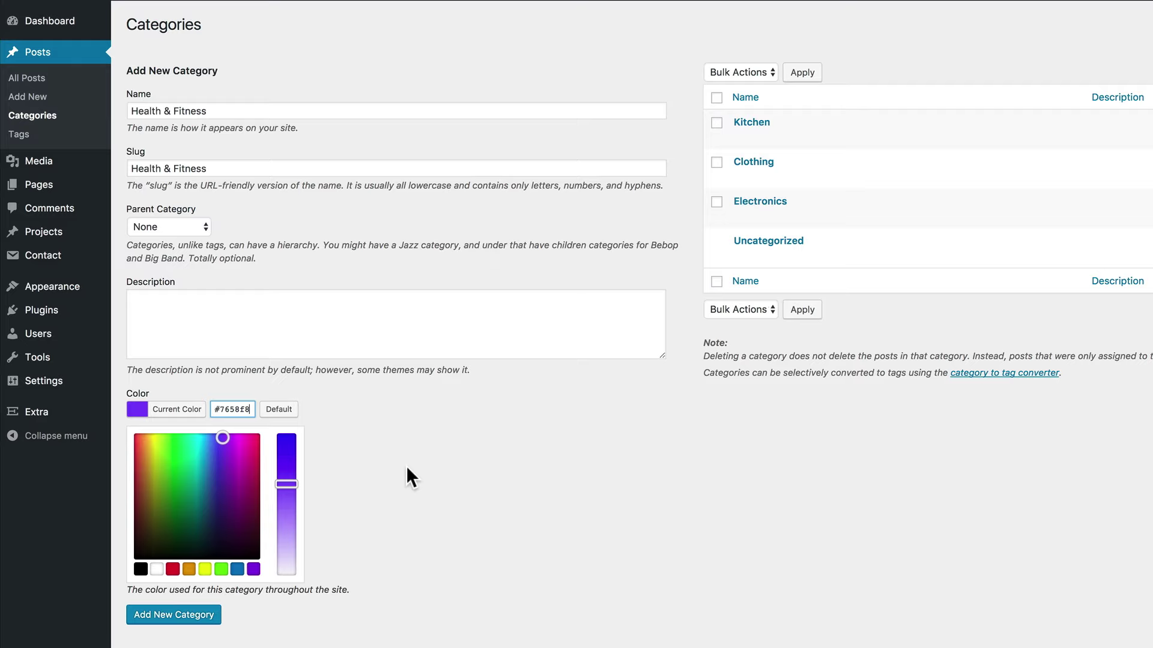
pyautogui.click(159, 618)
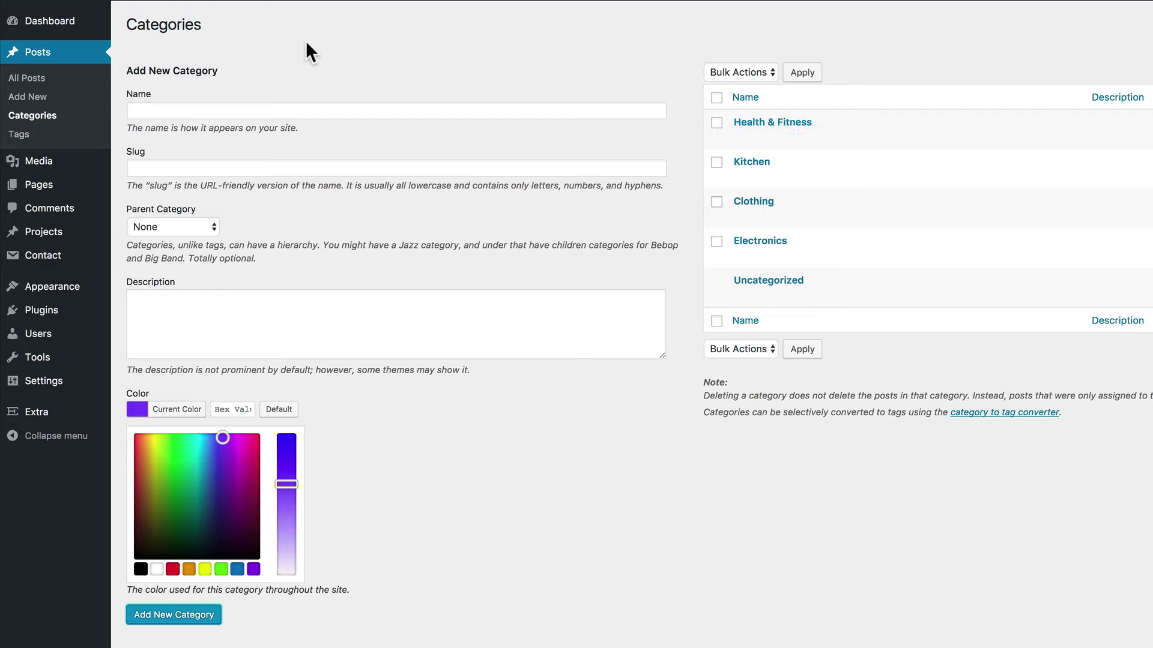
pyautogui.moveTo(56, 27)
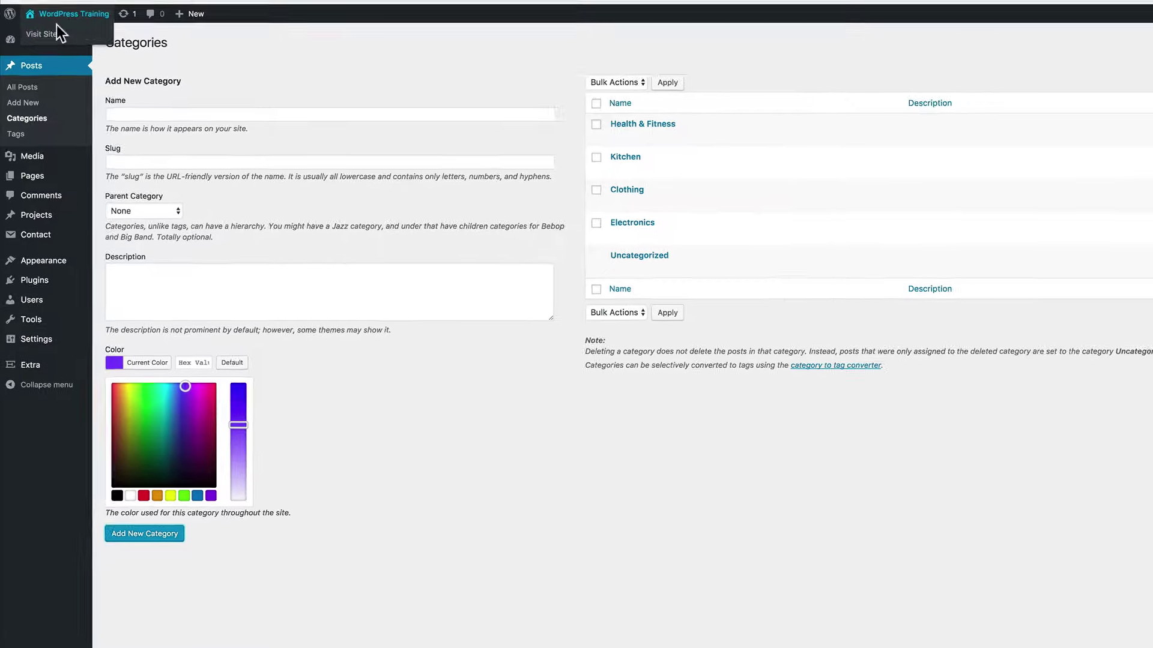
pyautogui.click(42, 45)
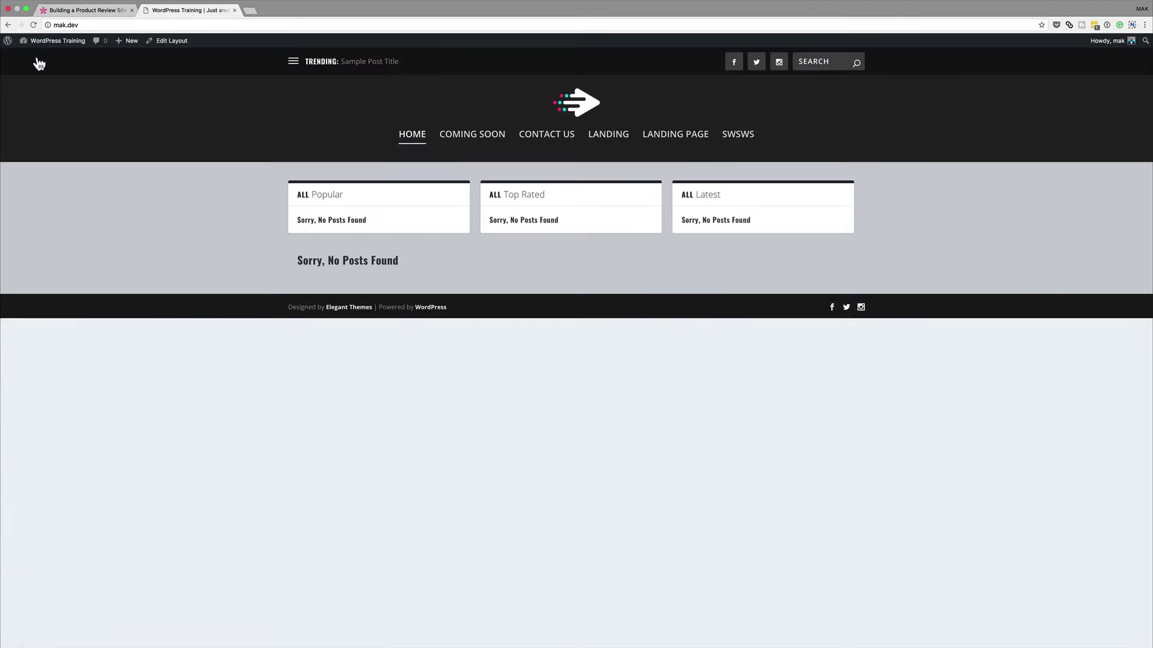